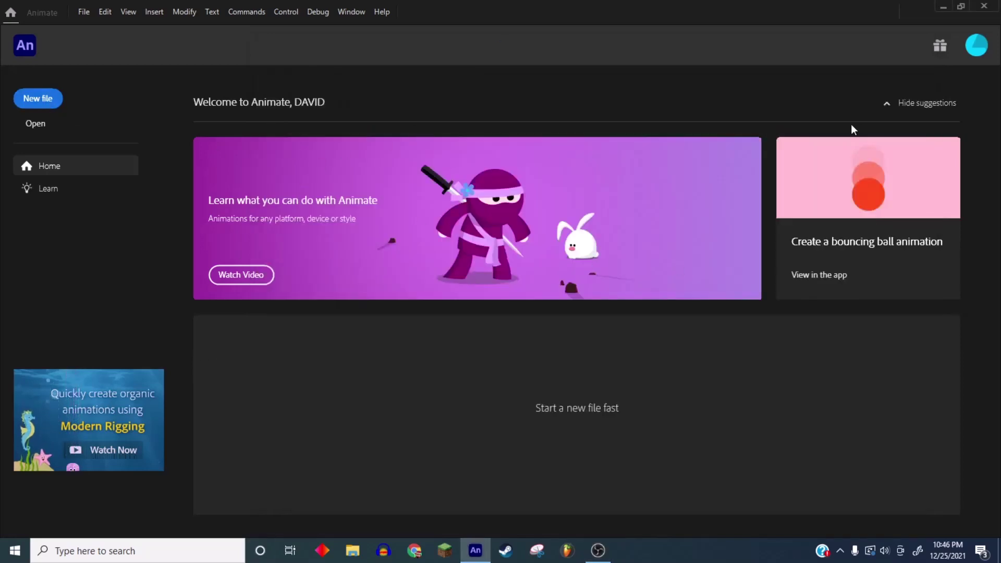
Step: Create a new 1280x720 document from the Character Animation HD preset
left_click(492, 217)
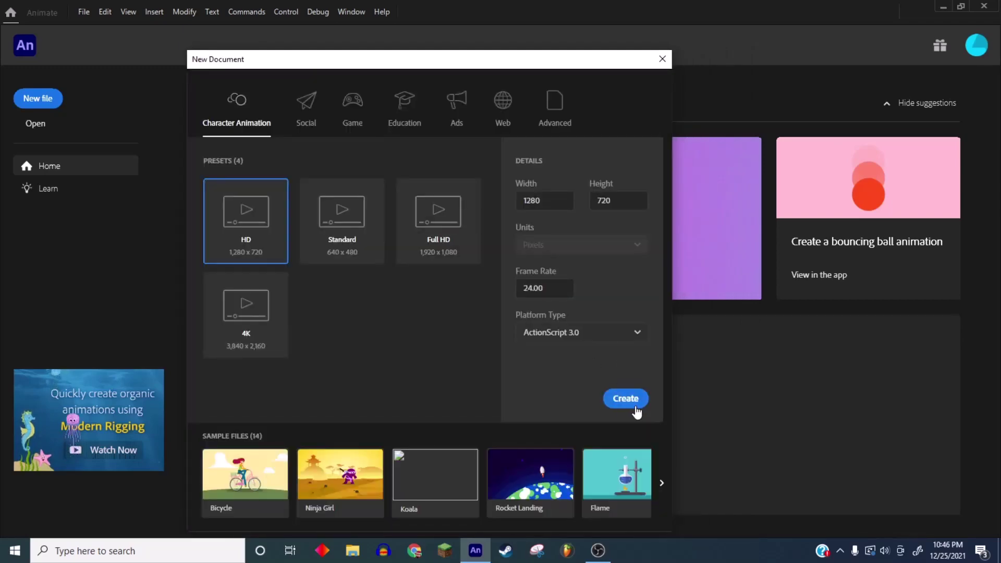
left_click(636, 412)
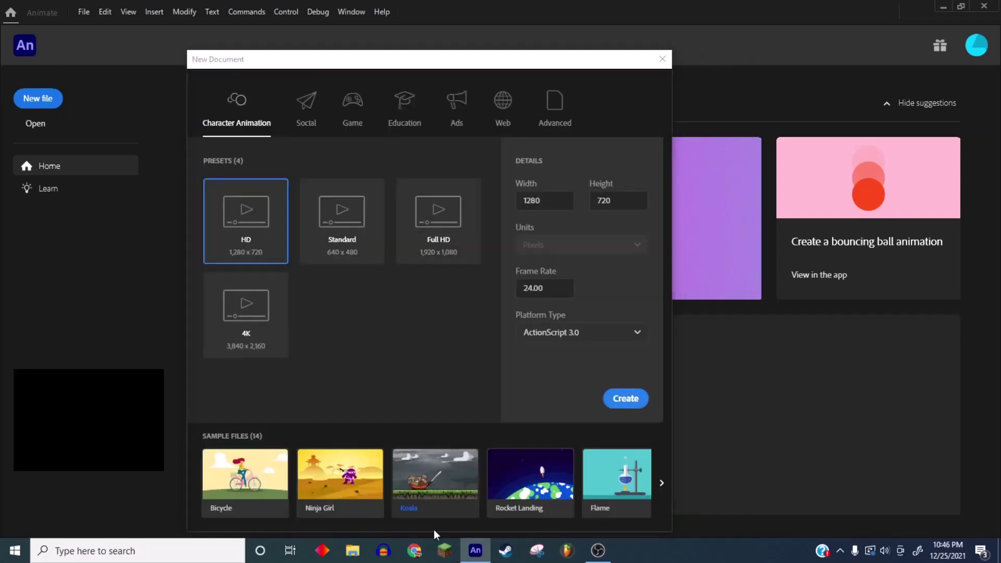
left_click(598, 550)
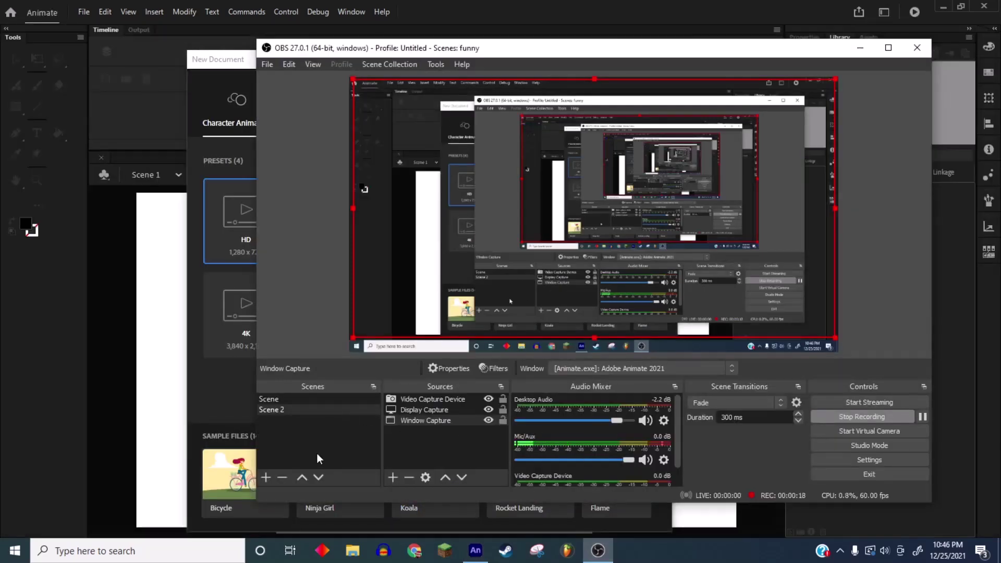
left_click(172, 416)
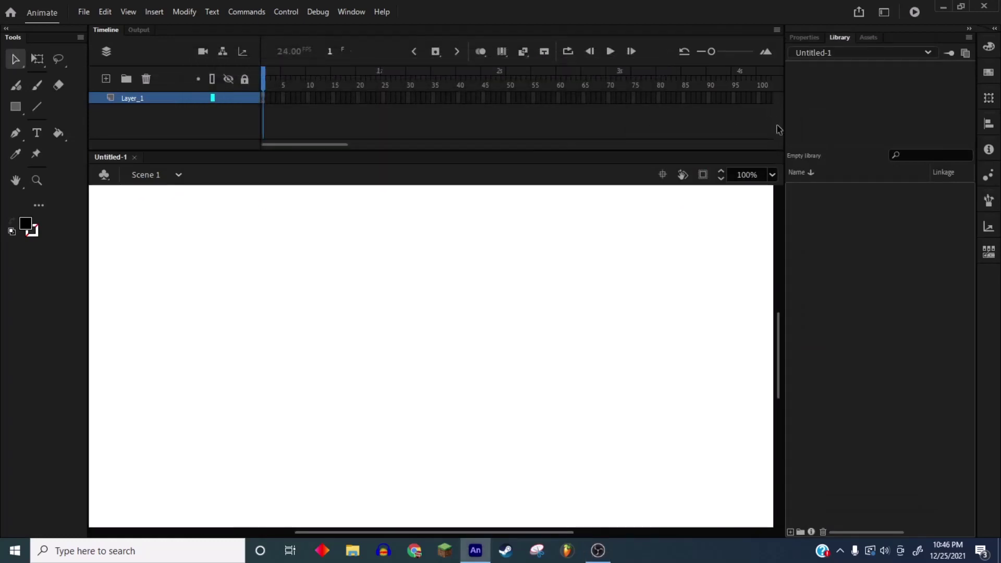
Step: Set the stage zoom to 75%
left_click(772, 174)
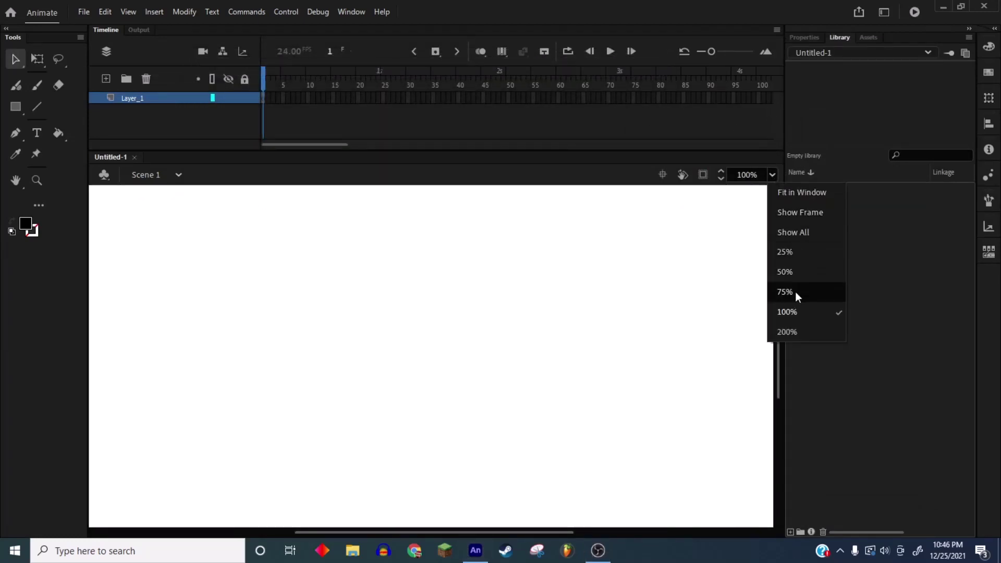
left_click(793, 270)
left_click(774, 176)
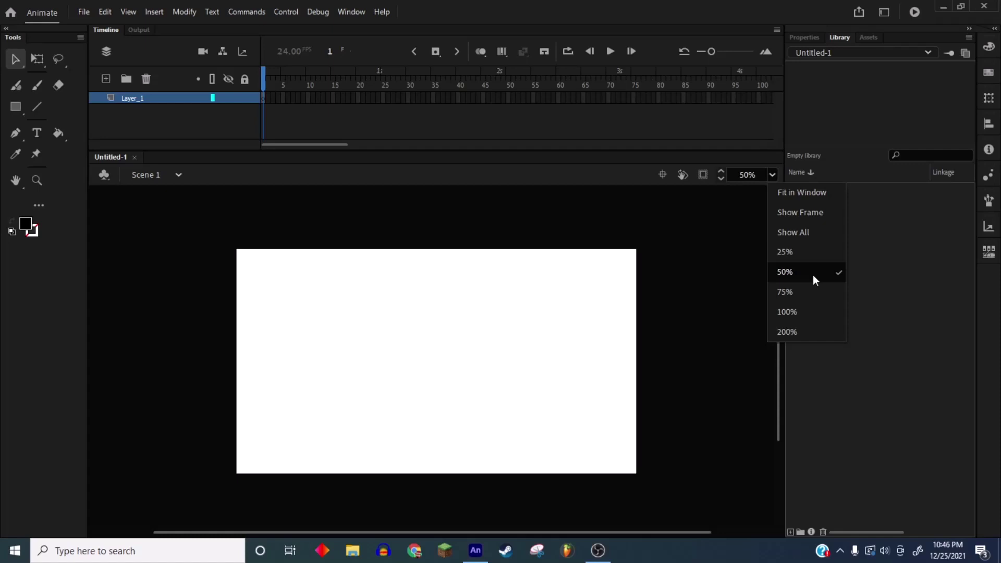
left_click(794, 290)
Step: Brush the stick figure's round head, small body, legs and outstretched arms
left_click(37, 86)
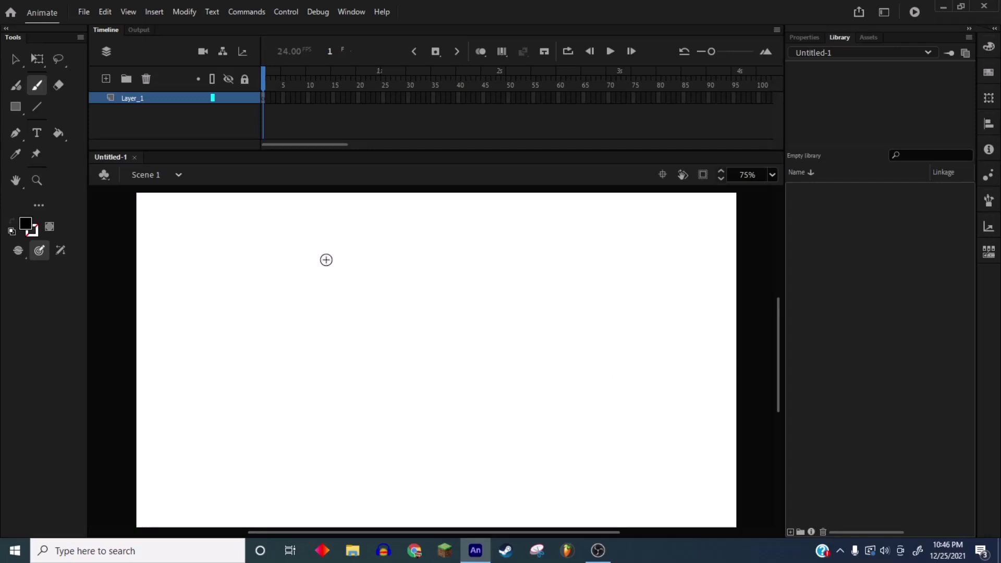
mouse_move(275, 334)
left_mouse_down()
mouse_move(258, 309)
mouse_move(358, 319)
left_mouse_up()
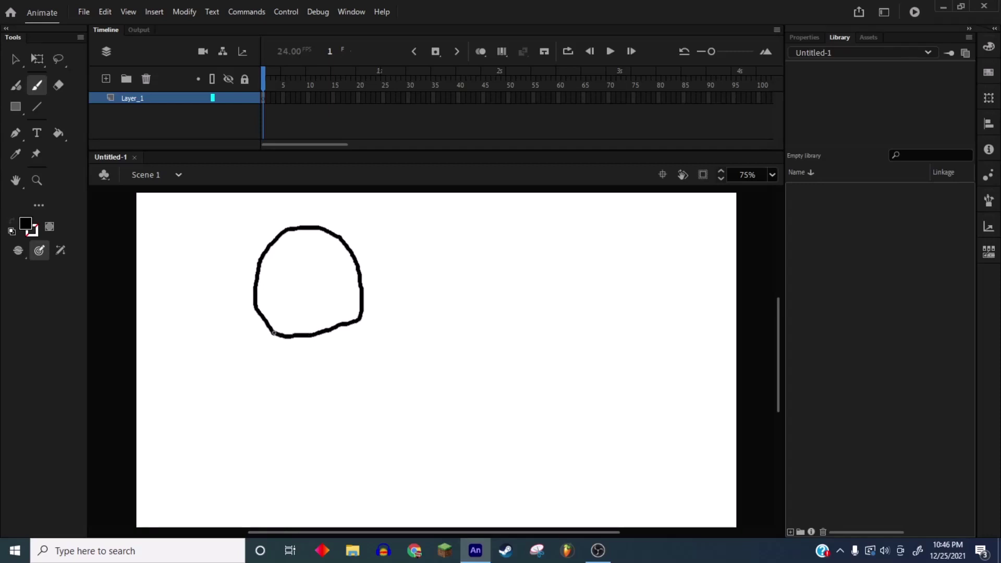
left_click_drag(256, 354, 282, 390)
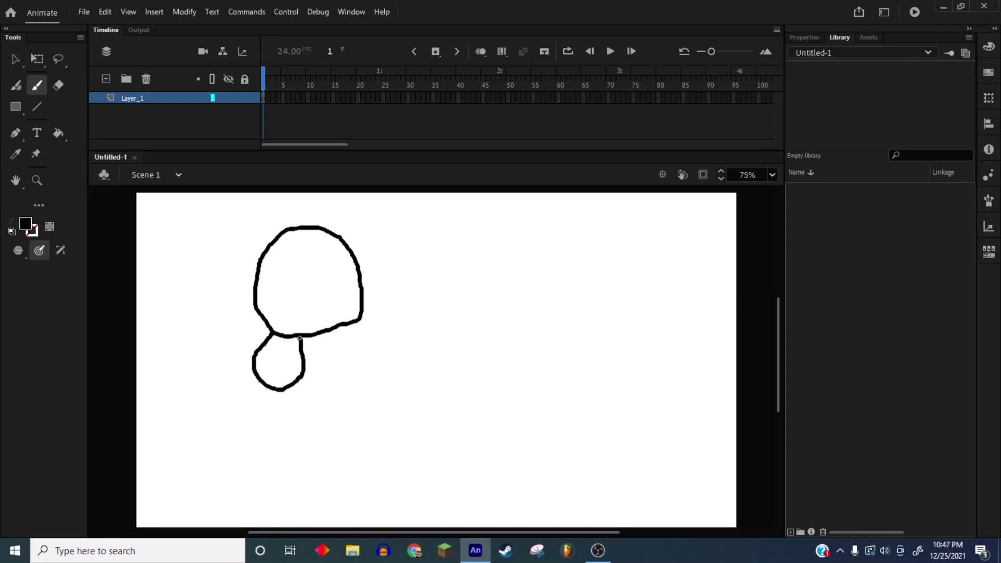
left_click_drag(299, 339, 301, 335)
mouse_move(246, 406)
left_mouse_down()
mouse_move(253, 440)
mouse_move(299, 437)
left_mouse_up()
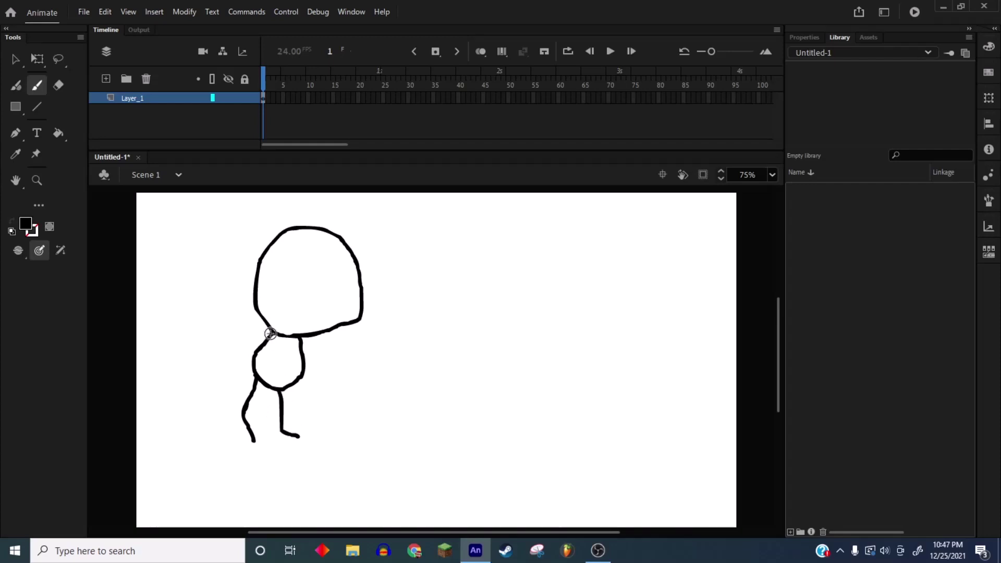
left_click_drag(271, 335, 193, 334)
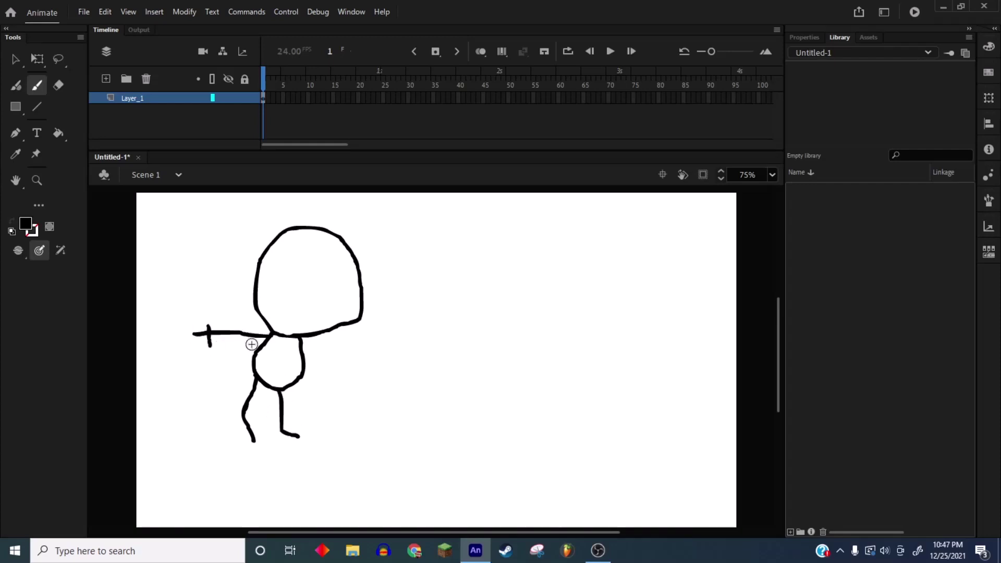
mouse_move(301, 338)
left_mouse_down()
mouse_move(417, 354)
mouse_move(391, 363)
left_mouse_up()
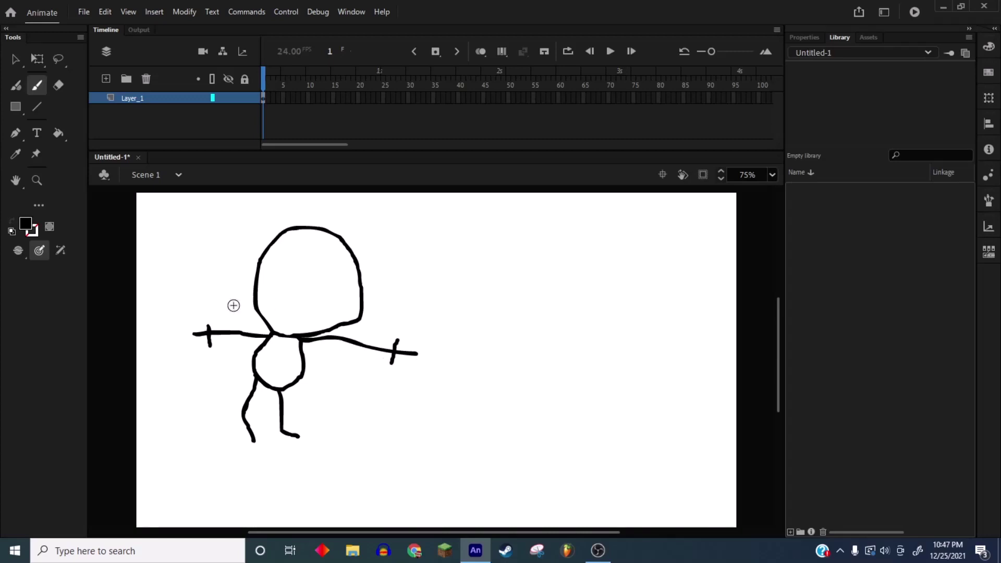
Step: Add a long line across the face and two dot eyes
left_click_drag(234, 306, 414, 322)
left_click(276, 289)
left_click(331, 301)
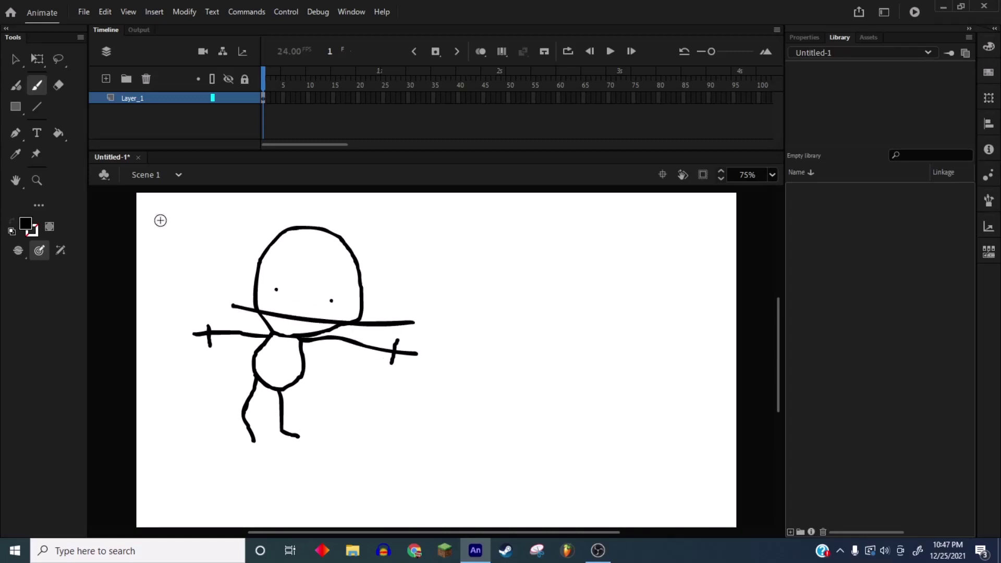
Step: Add a keyframe at frame 3 and skew the figure so its top leans right
left_click(15, 59)
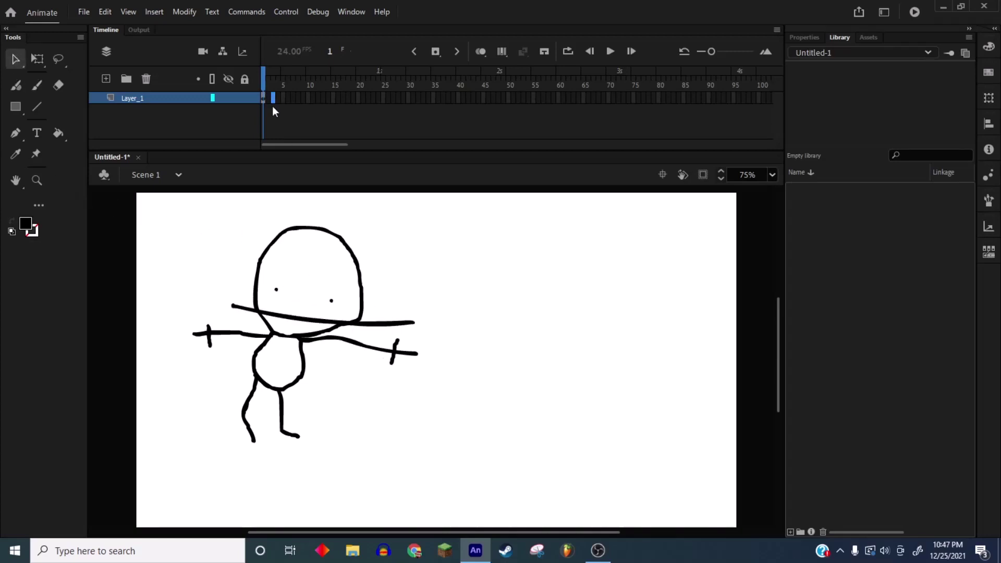
key("F6")
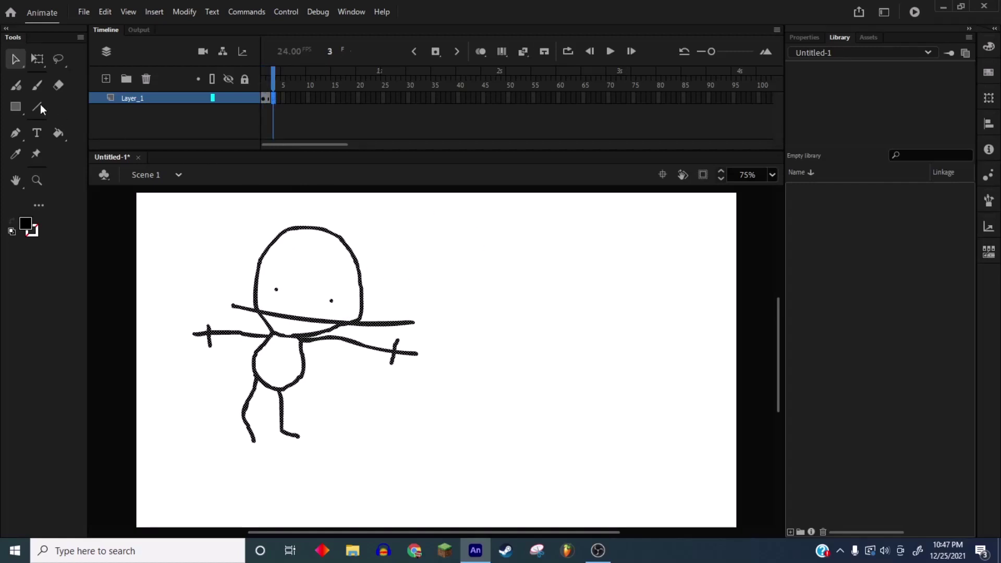
left_click(37, 59)
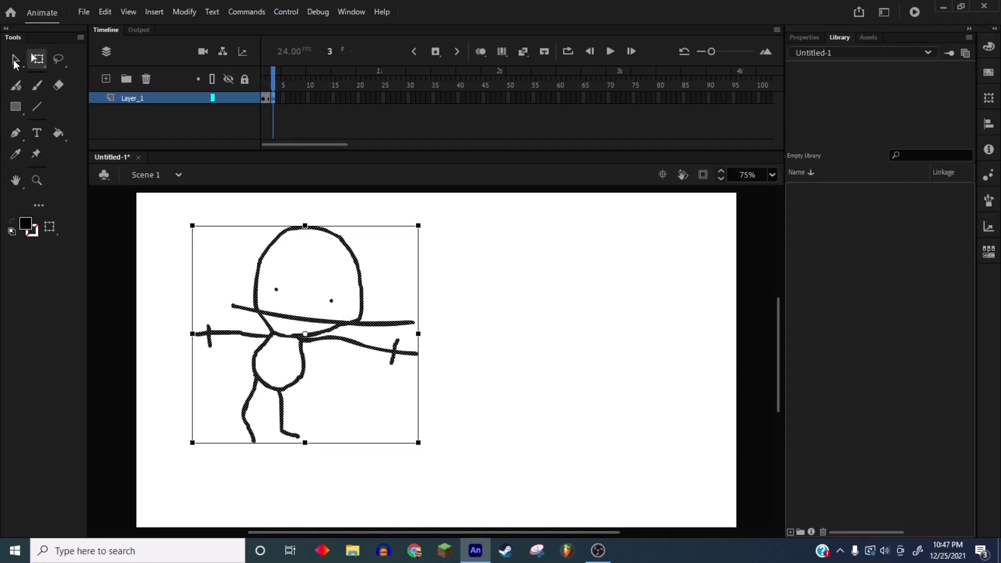
left_click(15, 61)
left_click(56, 225)
left_click(36, 59)
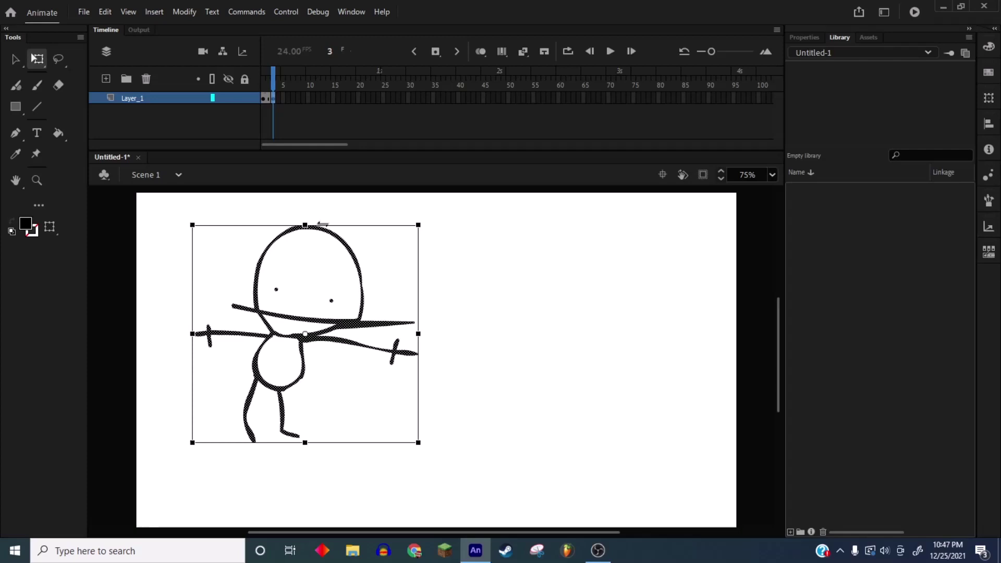
left_click_drag(323, 223, 330, 226)
left_click(273, 87)
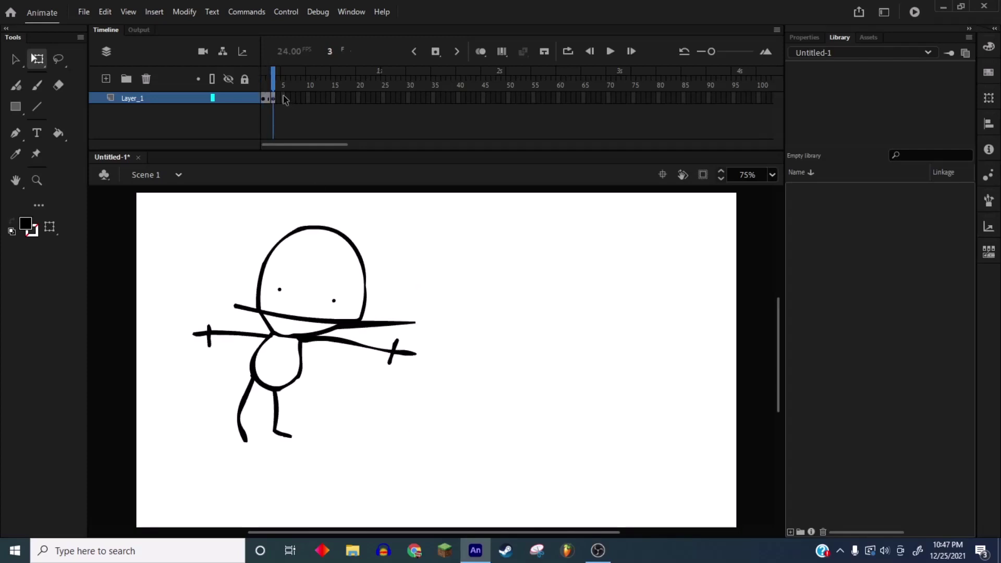
Step: Add a keyframe at frame 5 and skew the figure further sideways
key("F6")
key("F6")
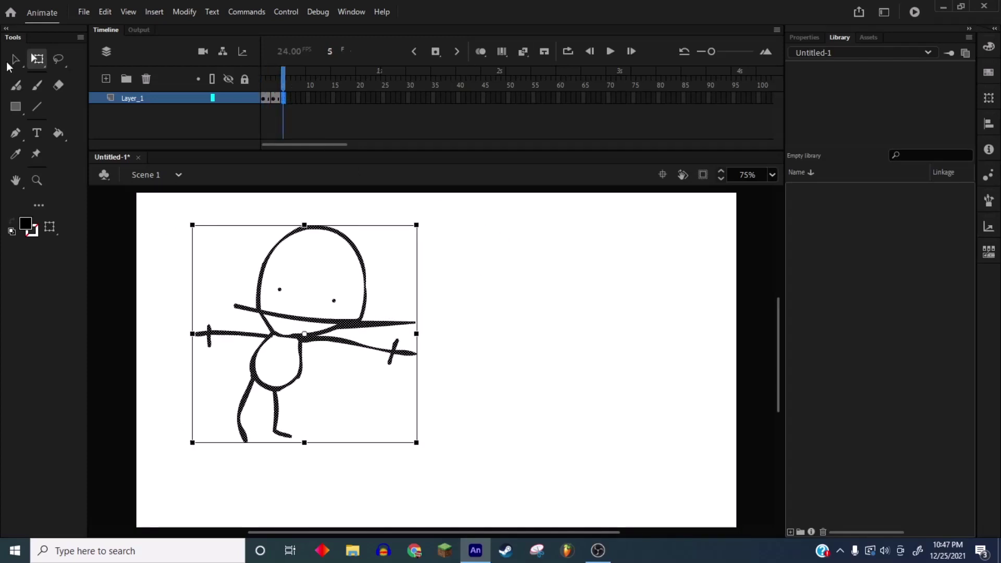
left_click(14, 60)
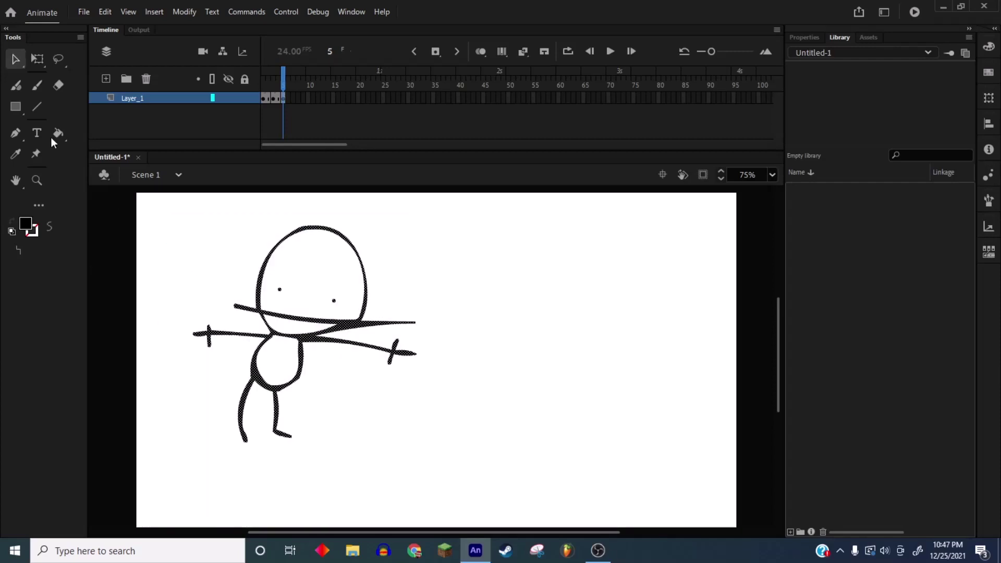
left_click(37, 60)
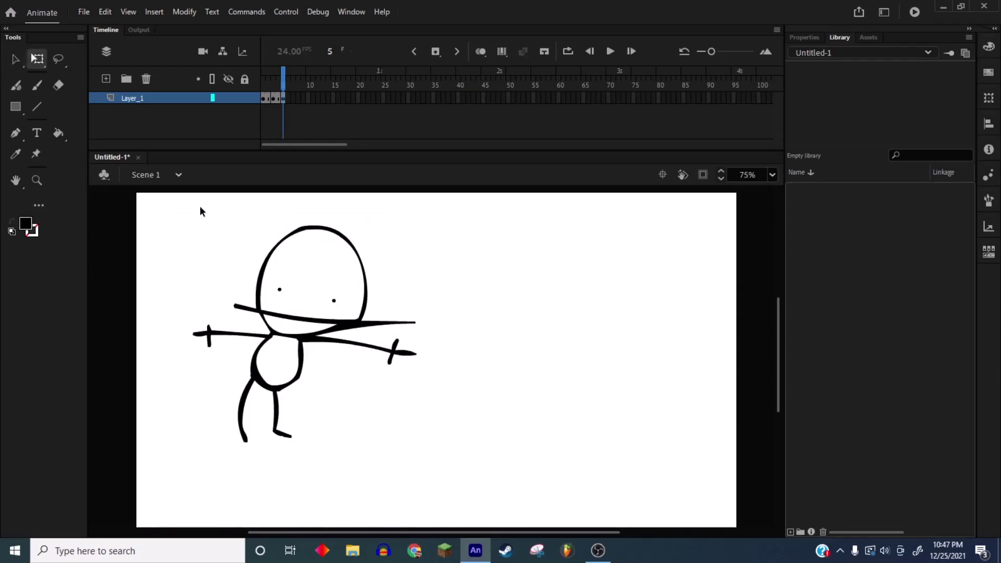
left_click_drag(334, 225, 344, 226)
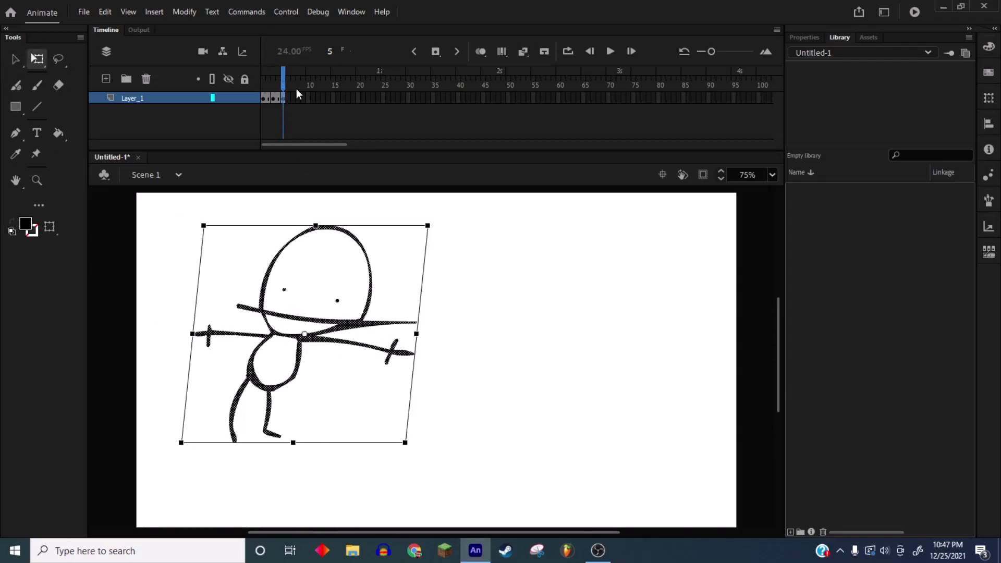
left_click(279, 98)
Step: Fill the frame 1 figure's head, body and neck with purple
left_click(58, 133)
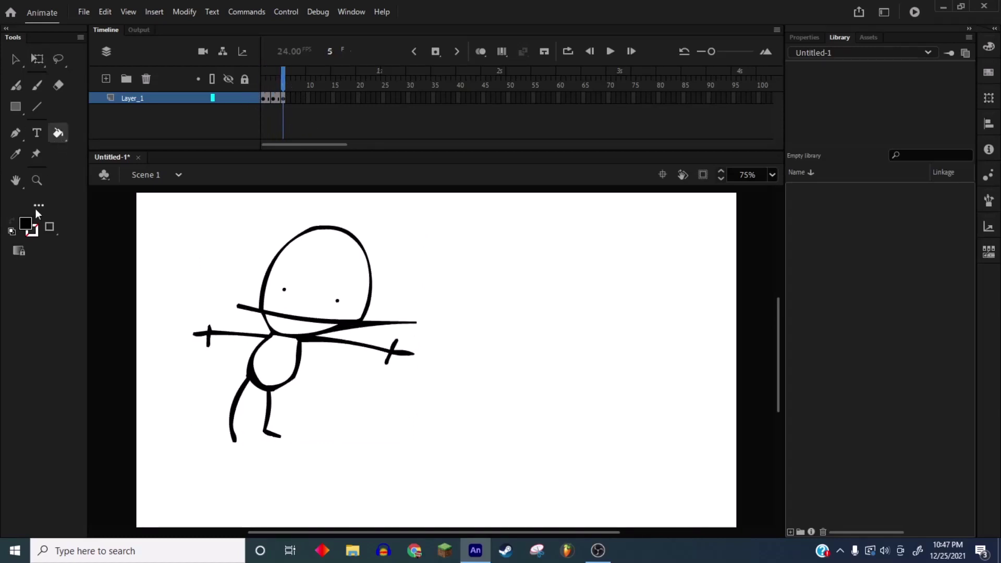
left_click(25, 224)
left_click(215, 302)
left_click(264, 97)
left_click(316, 277)
left_click(289, 355)
left_click(286, 336)
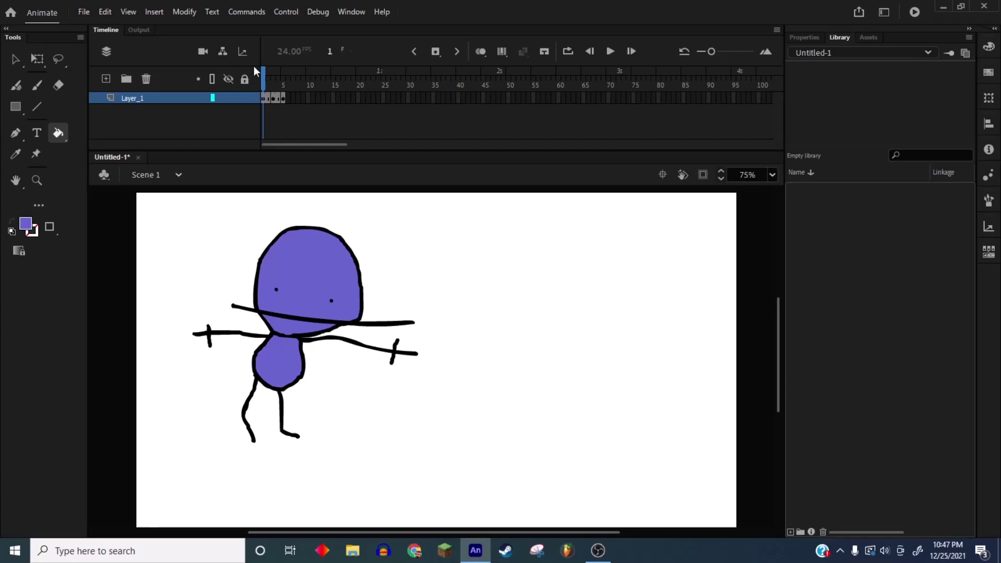
Step: Fill head, neck and body purple on frames 3 and 5, and extend to frame 6
left_click(274, 81)
left_click(307, 268)
left_click(290, 330)
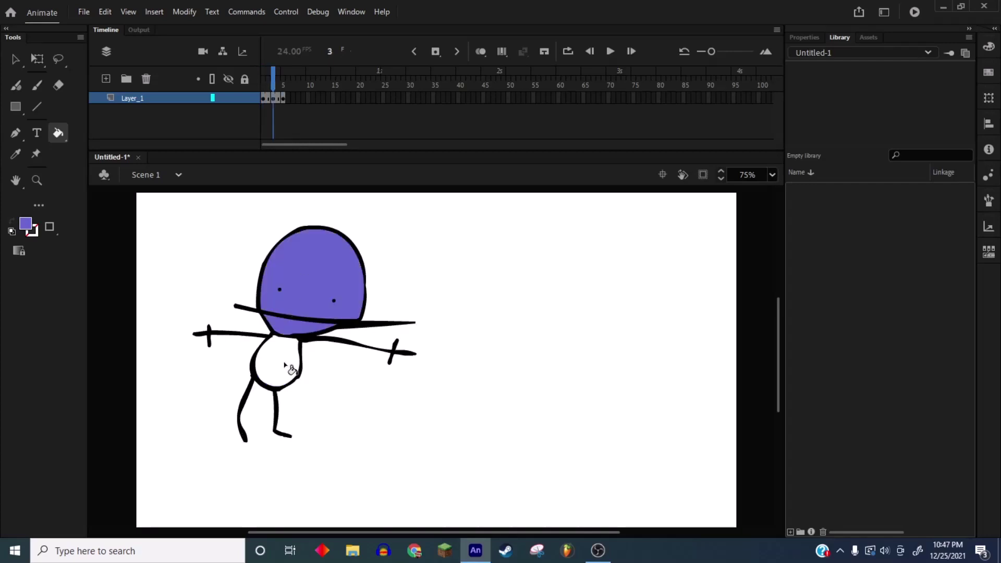
left_click(291, 363)
left_click(283, 81)
left_click(329, 272)
left_click(283, 358)
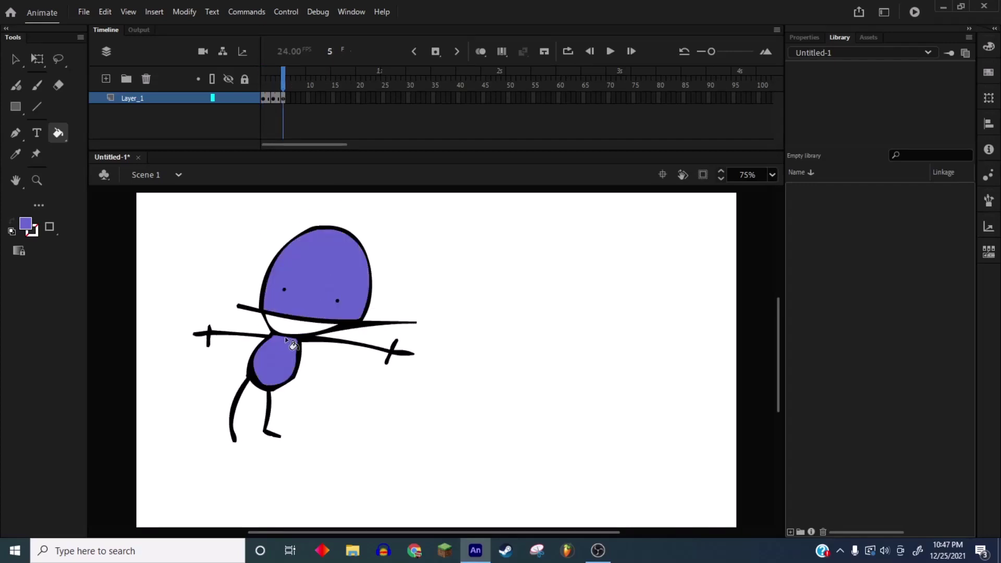
left_click(288, 336)
key(".")
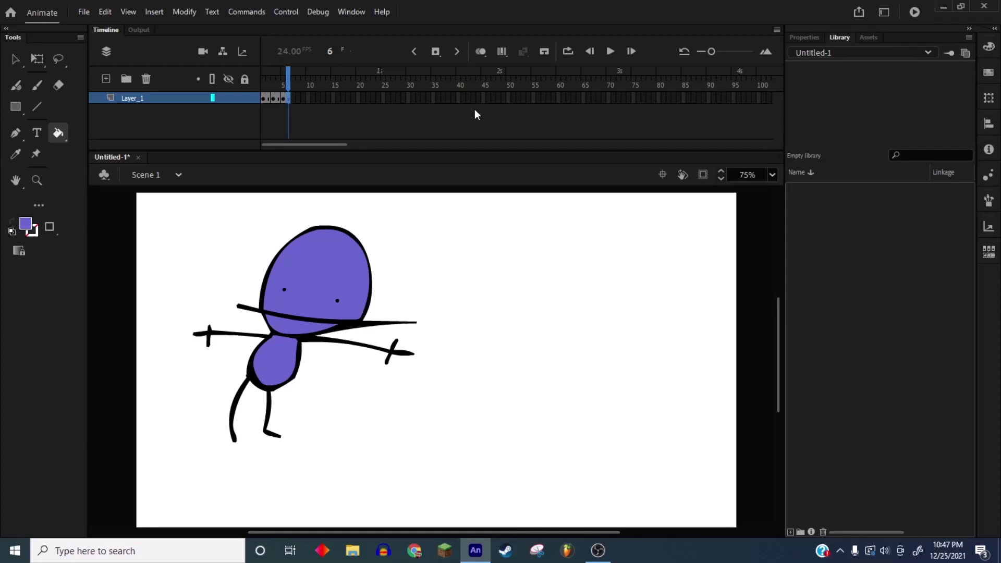
Step: Copy the six animation frames into a new symbol named 'idle'
left_click_drag(264, 104, 288, 99)
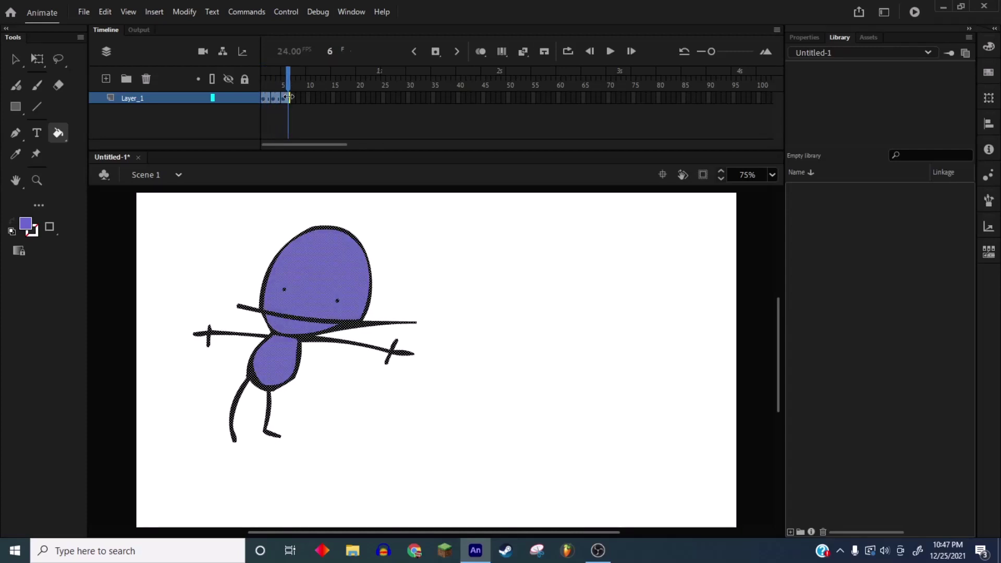
right_click(288, 97)
left_click(364, 286)
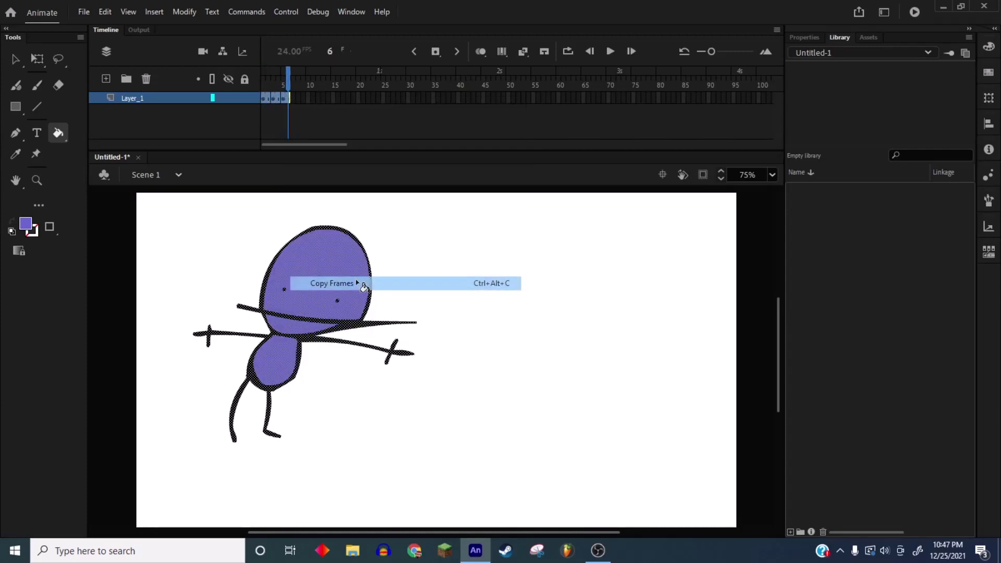
left_click(790, 531)
type("idle")
key("Return")
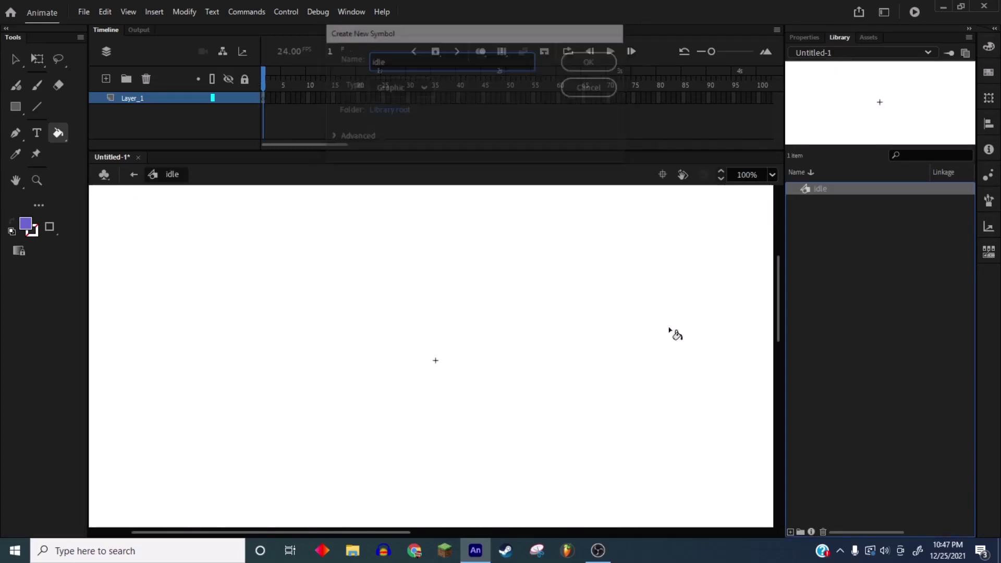
right_click(262, 101)
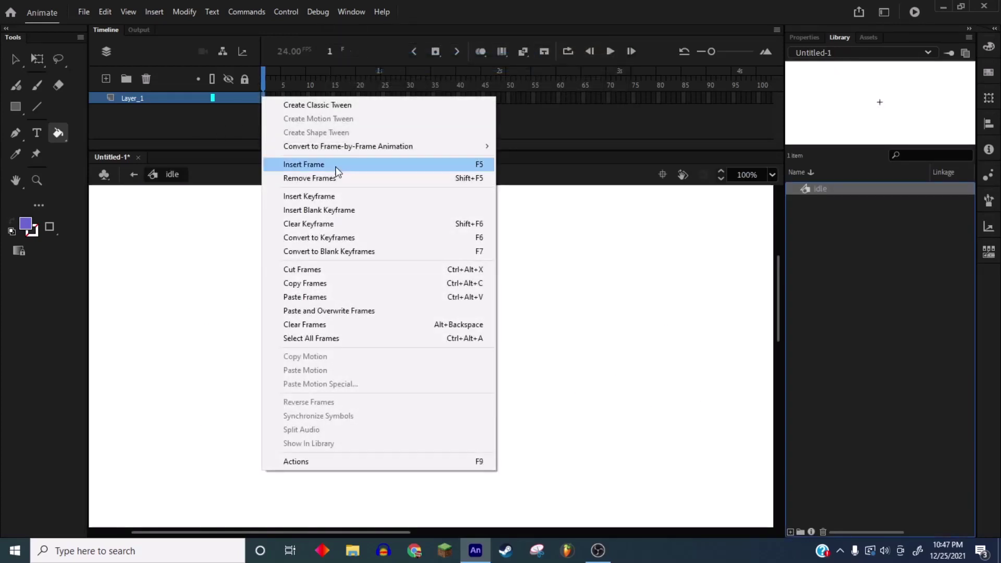
left_click(310, 296)
left_click_drag(262, 78, 300, 86)
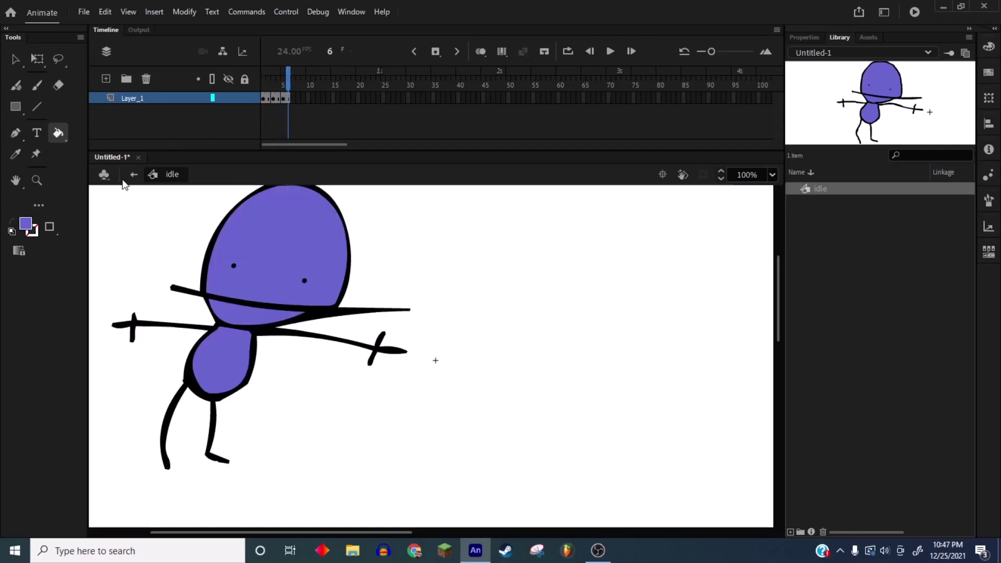
Step: Back in Scene 1, add a new layer and select the original character layer
left_click(133, 175)
left_click(125, 80)
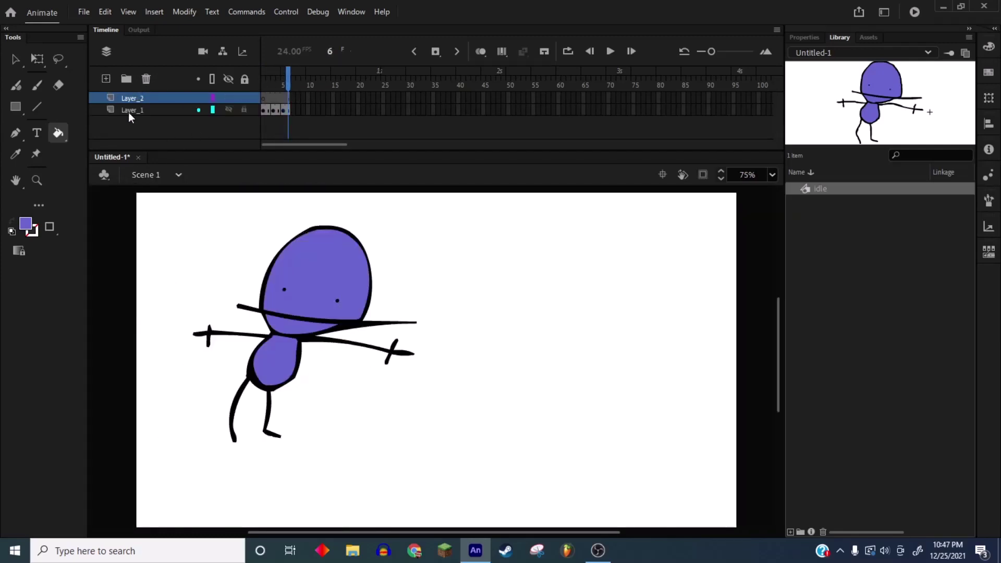
left_click(131, 110)
Step: Delete the original character layer and place the idle symbol on the stage
left_click(146, 81)
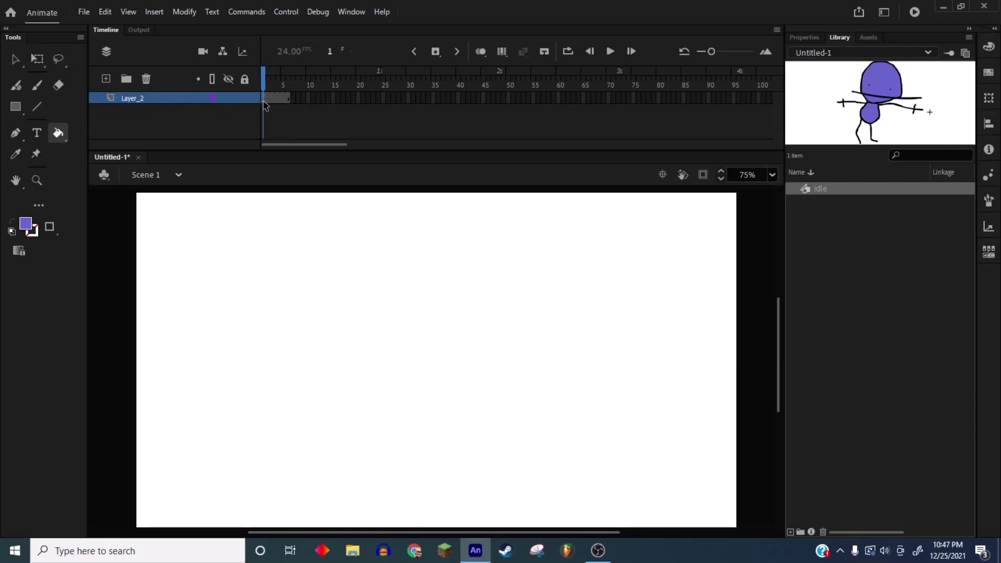
left_click_drag(290, 288, 290, 290)
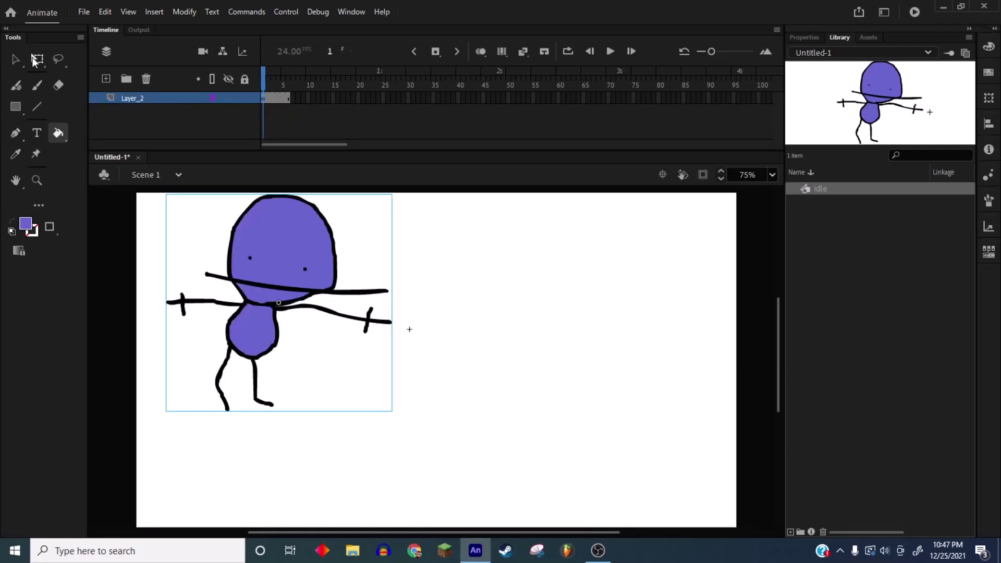
left_click(35, 60)
left_click_drag(263, 86, 289, 88)
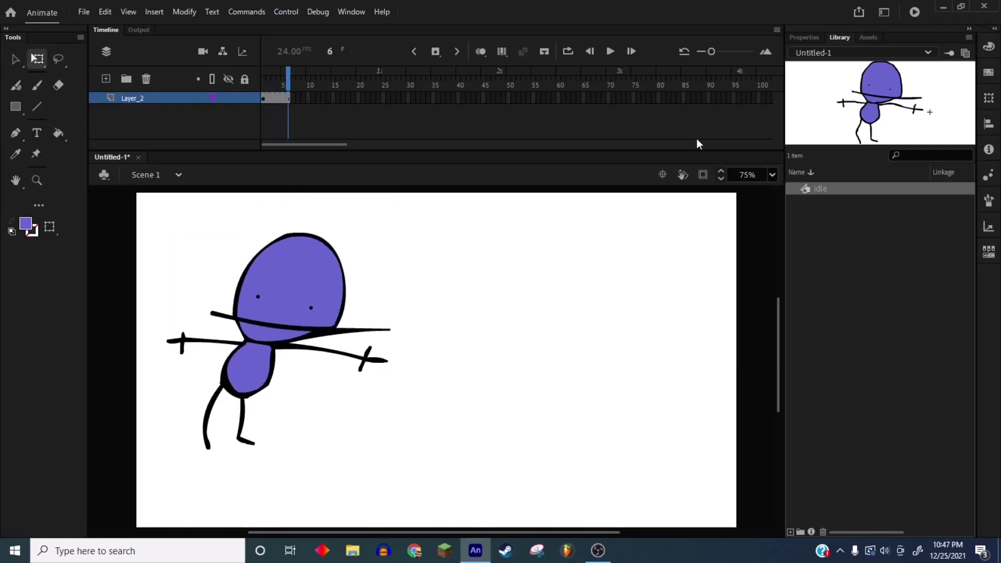
Step: Duplicate idle as a symbol named 'left' and open it for editing
right_click(826, 189)
left_click(844, 271)
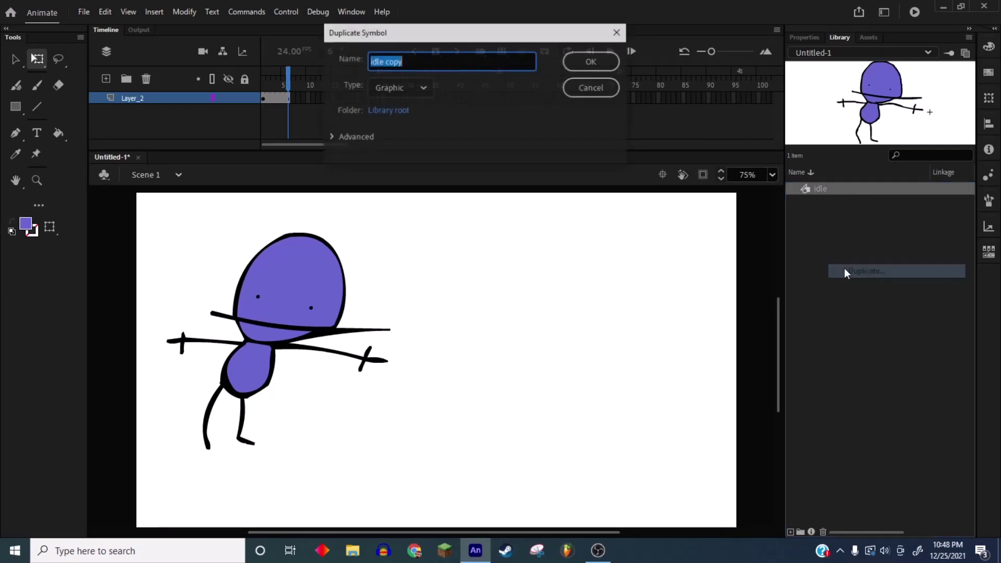
type("left")
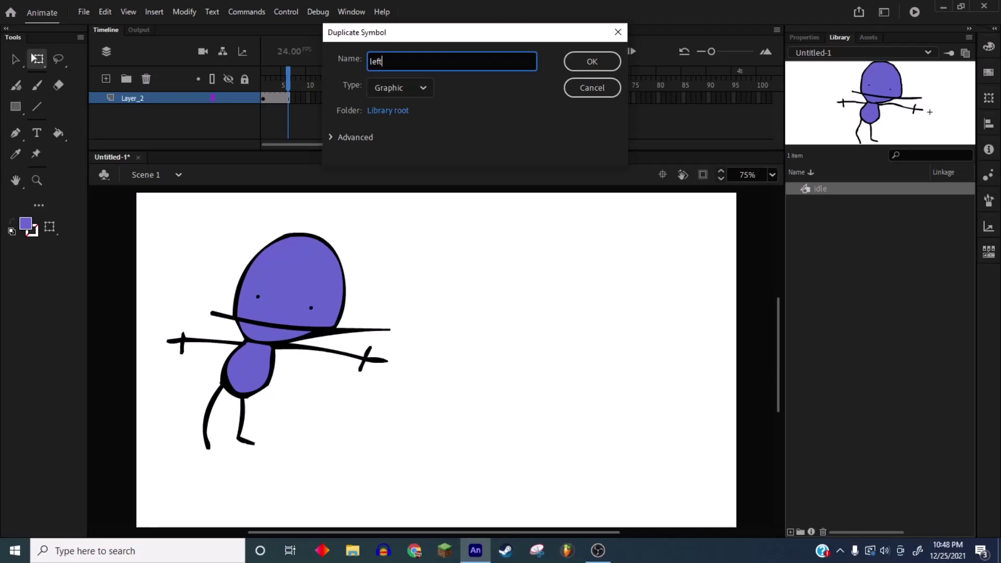
key("Return")
double_click(822, 97)
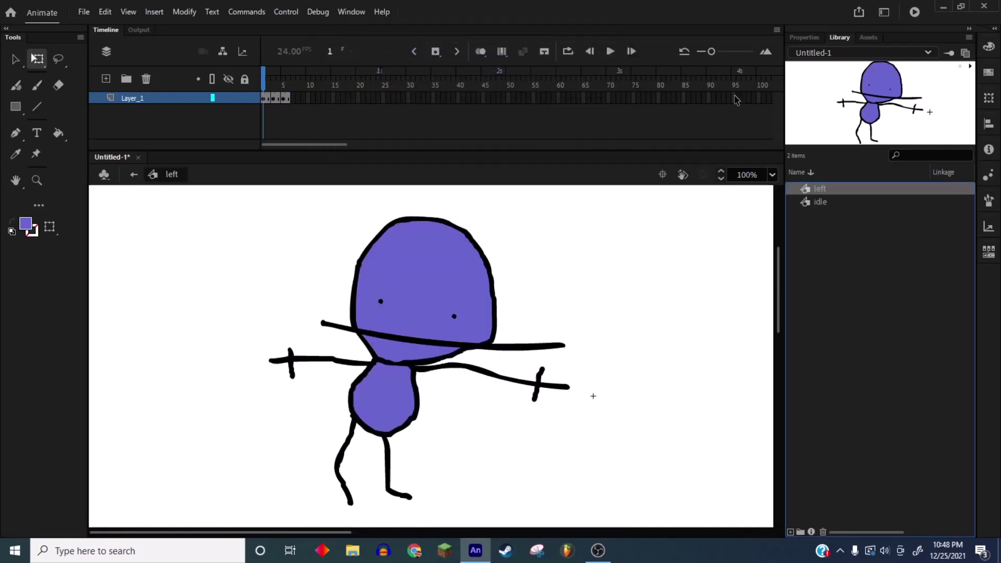
Step: Lock Layer_1 in outline view and set a black brush on Layer_2
left_click(137, 113)
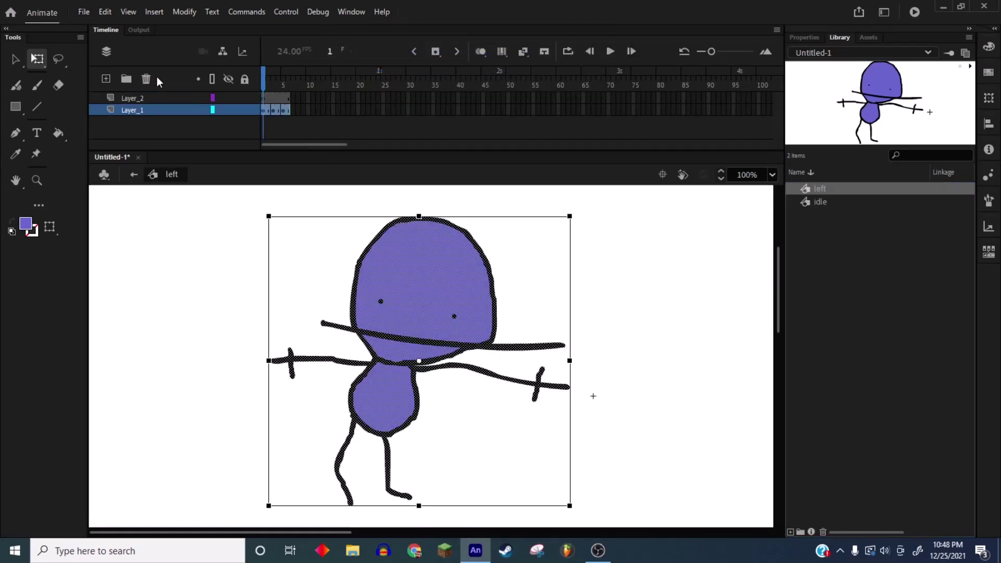
left_click(244, 110)
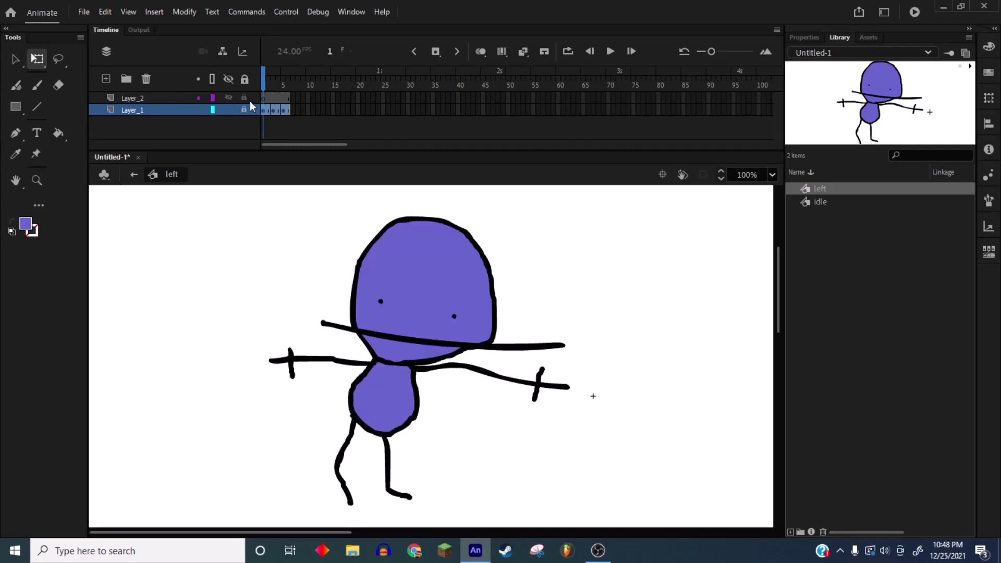
left_click(213, 110)
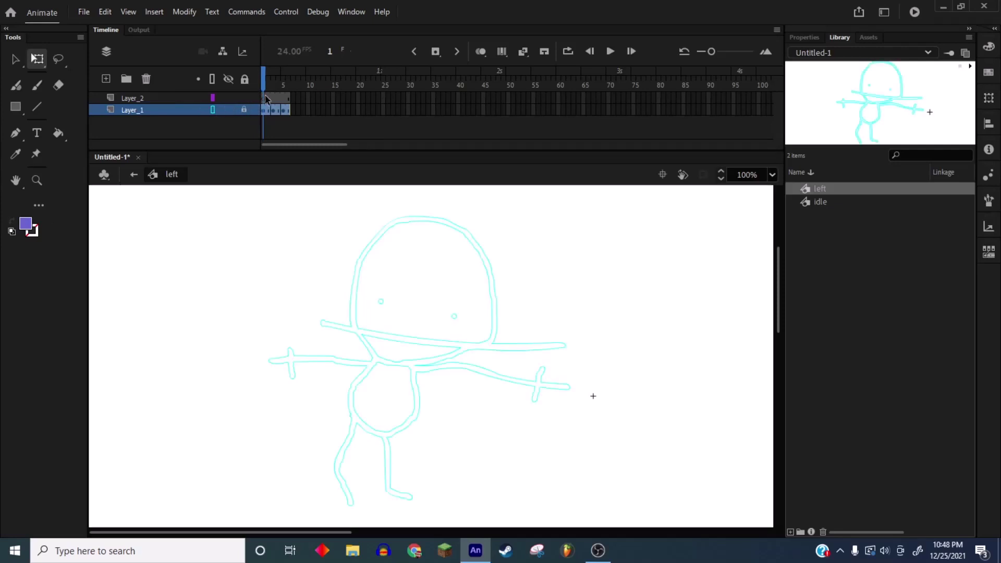
left_click(263, 98)
left_click(37, 85)
left_click(25, 224)
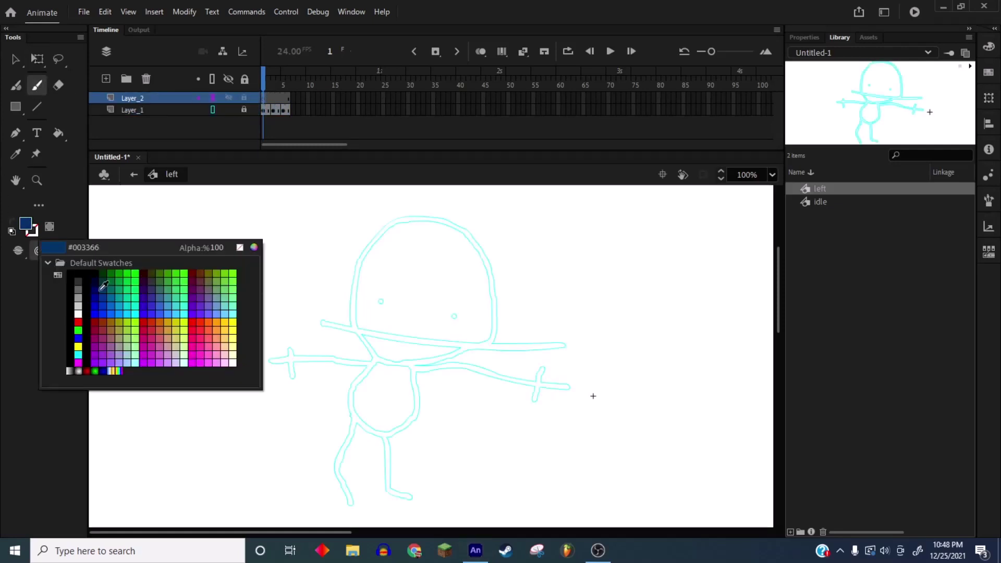
left_click(86, 271)
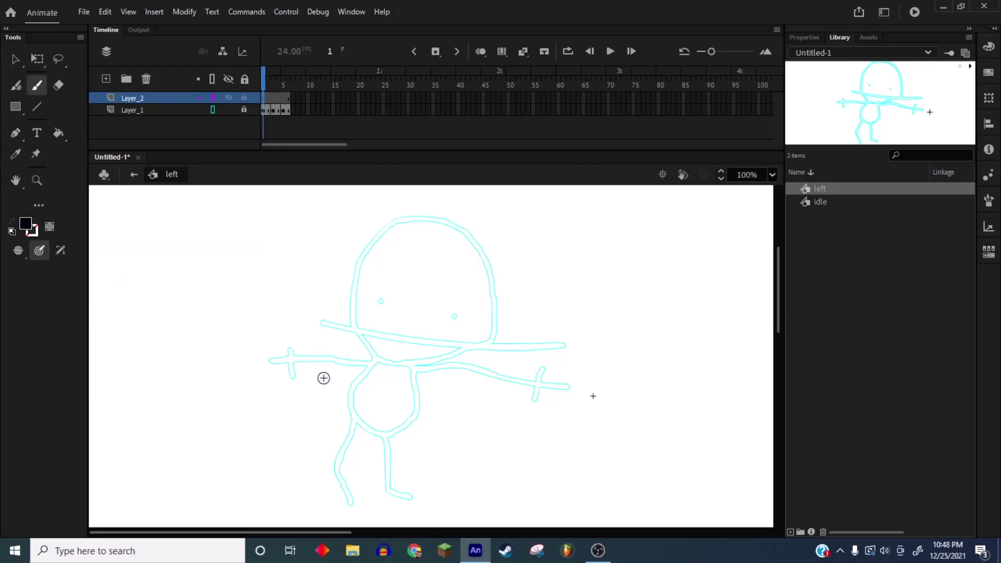
Step: Draw the new black pose: head, two eyes, open mouth, body, legs and raised arm
mouse_move(324, 379)
left_mouse_down()
mouse_move(277, 297)
mouse_move(383, 203)
mouse_move(440, 344)
mouse_move(401, 368)
left_mouse_up()
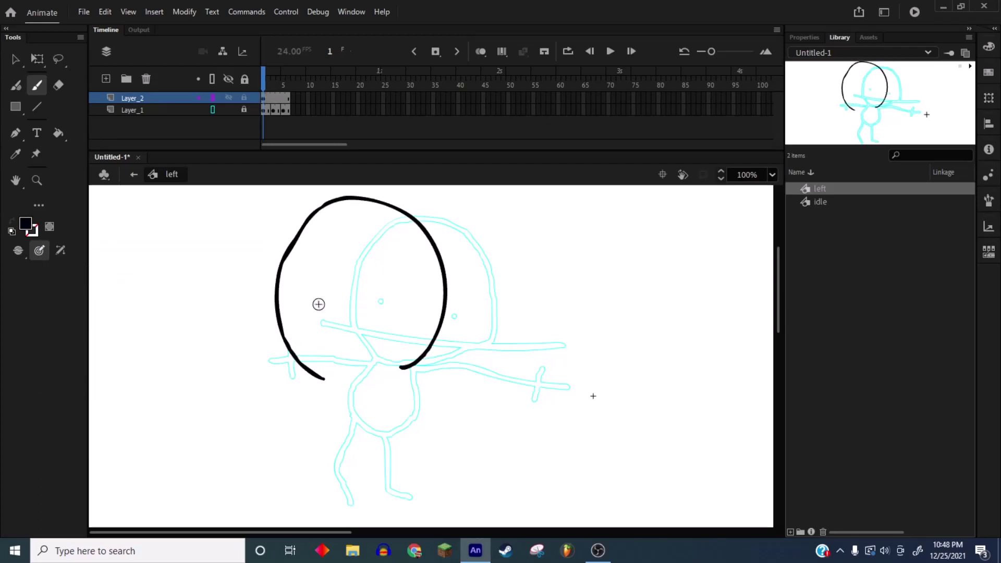
left_click(295, 263)
left_click(413, 268)
mouse_move(328, 396)
left_mouse_down()
mouse_move(338, 285)
mouse_move(399, 399)
mouse_move(277, 402)
mouse_move(328, 392)
left_mouse_up()
mouse_move(412, 366)
left_mouse_down()
mouse_move(473, 312)
mouse_move(443, 397)
mouse_move(417, 371)
left_mouse_up()
key("ctrl+z")
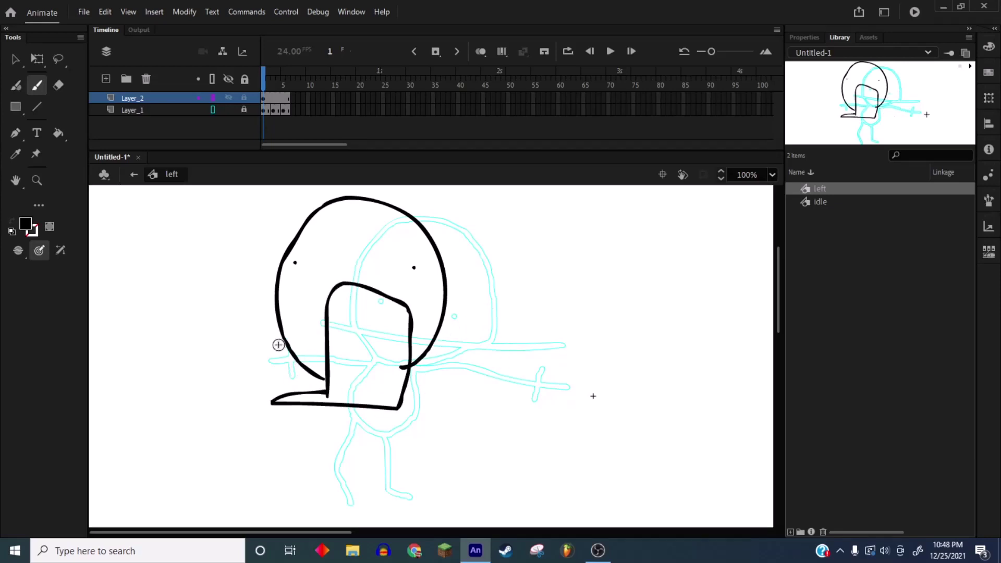
mouse_move(285, 338)
left_mouse_down()
mouse_move(194, 380)
mouse_move(384, 474)
mouse_move(420, 458)
left_mouse_up()
mouse_move(193, 388)
left_mouse_down()
mouse_move(271, 487)
mouse_move(310, 485)
left_mouse_up()
mouse_move(284, 342)
left_mouse_down()
mouse_move(221, 254)
mouse_move(220, 290)
mouse_move(234, 302)
mouse_move(209, 341)
left_mouse_up()
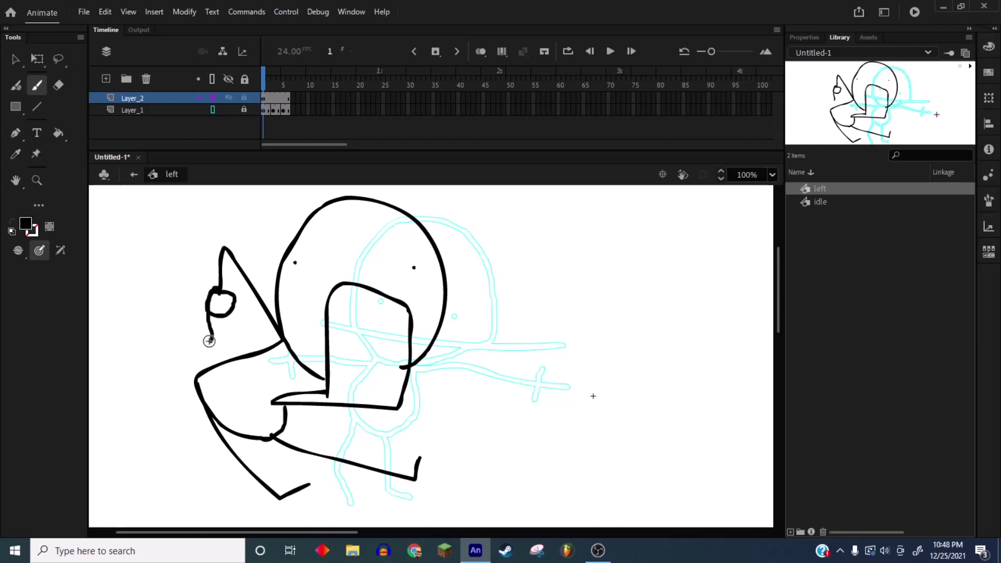
Step: Add the right-reaching second arm and fill both hands and the mouth black
left_click(58, 133)
left_click(228, 310)
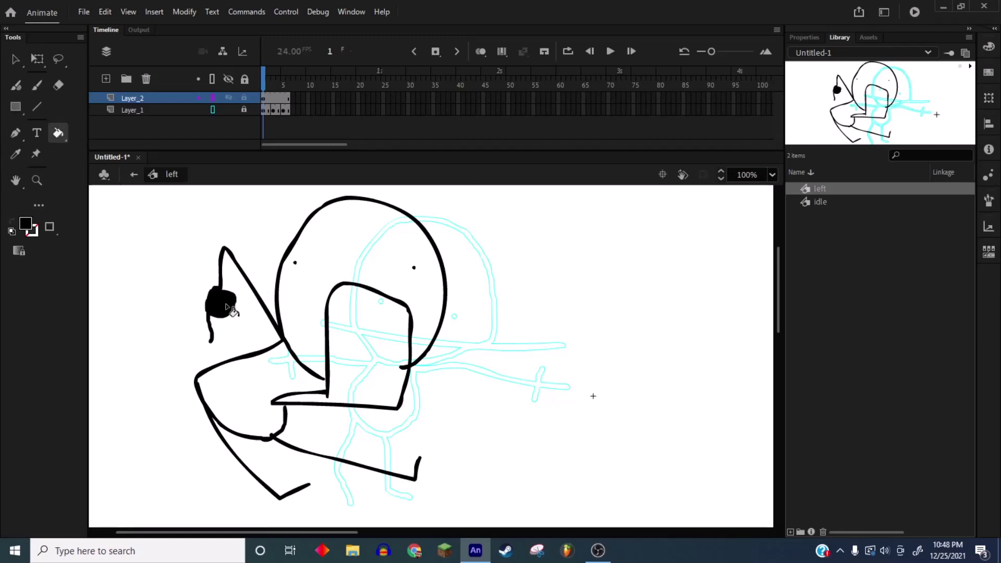
left_click(37, 86)
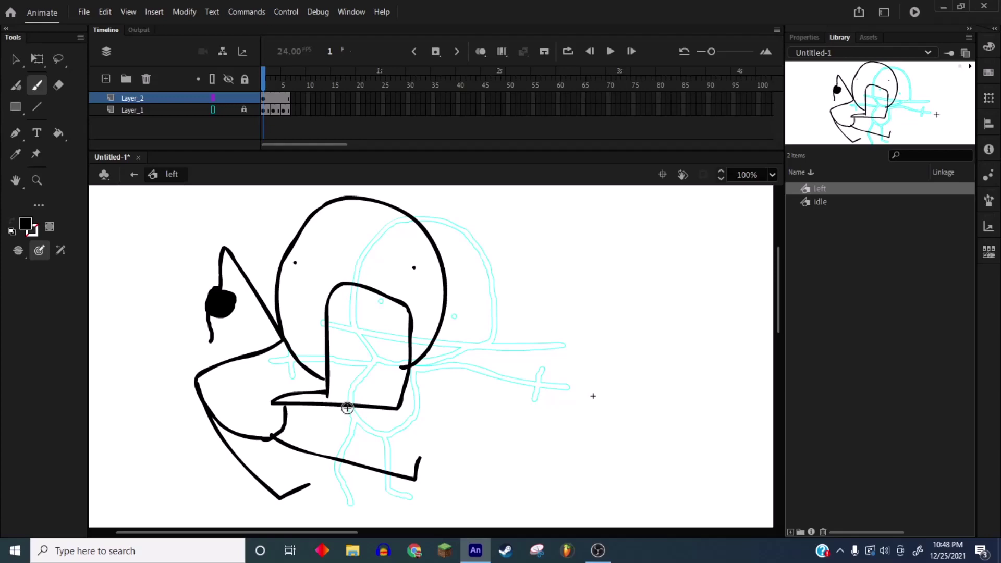
left_click_drag(347, 408, 485, 389)
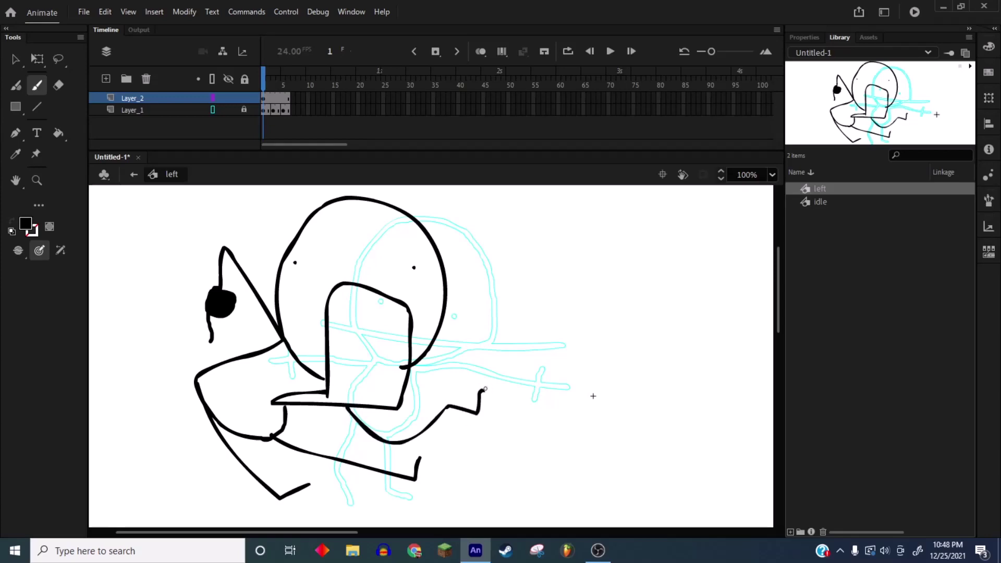
left_click_drag(468, 383, 462, 396)
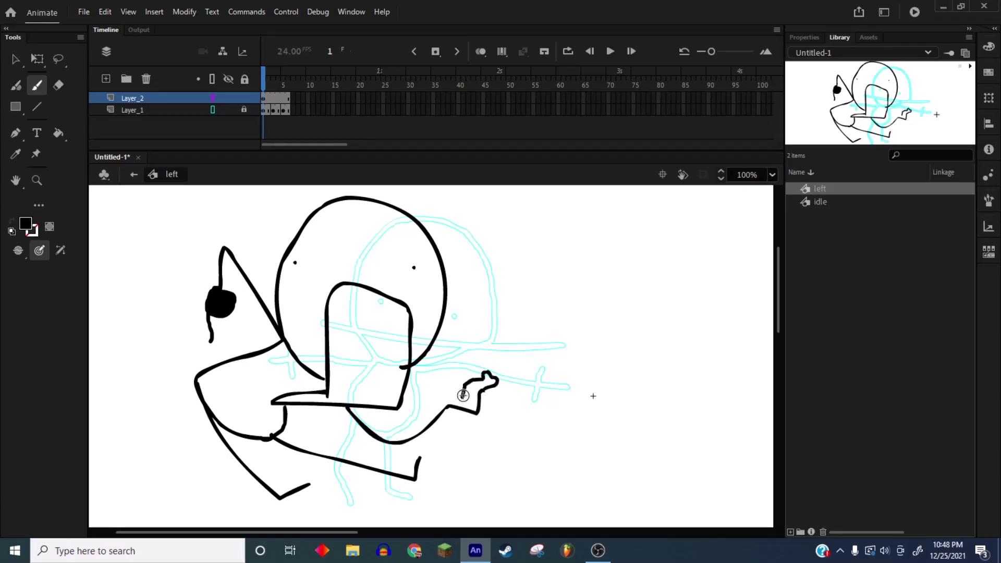
left_click(59, 133)
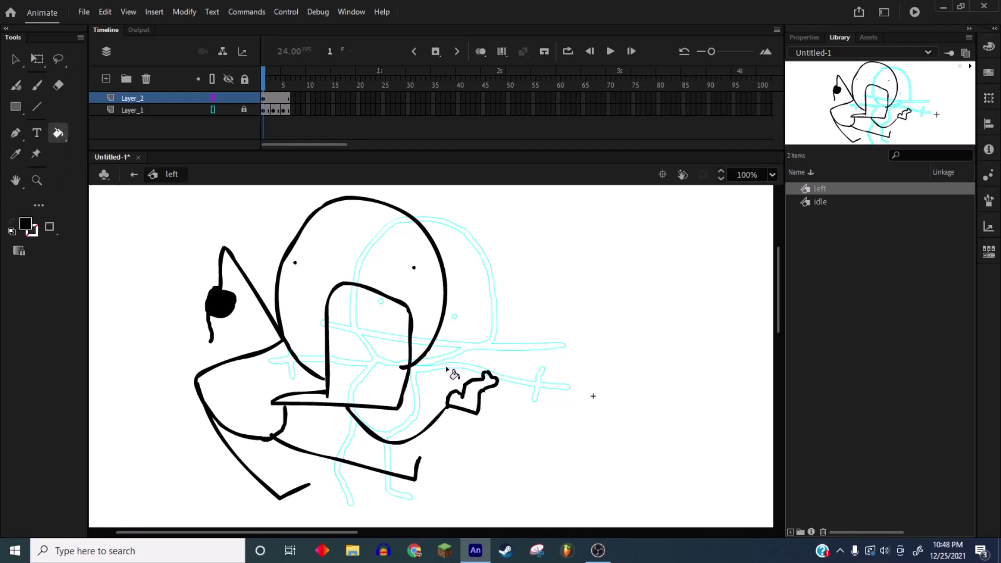
left_click(472, 396)
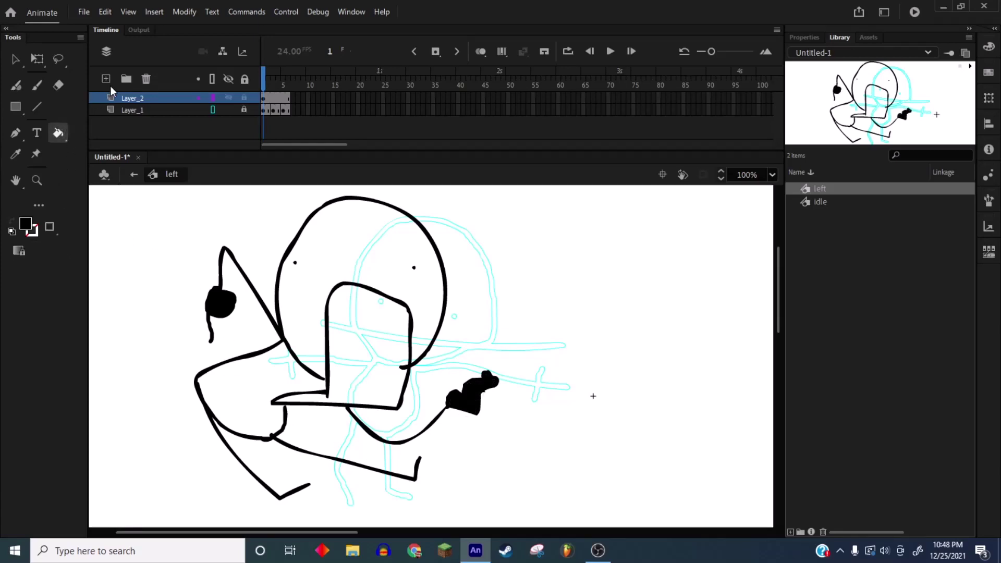
left_click(344, 384)
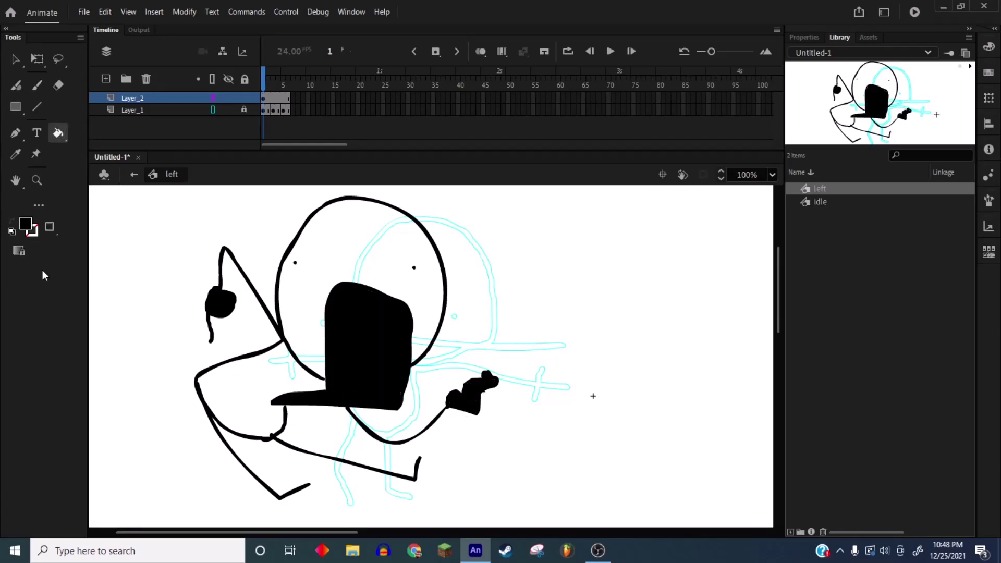
Step: Sample the idle character's purple and fill the left figure's body and head with it
left_click(37, 86)
left_click(18, 251)
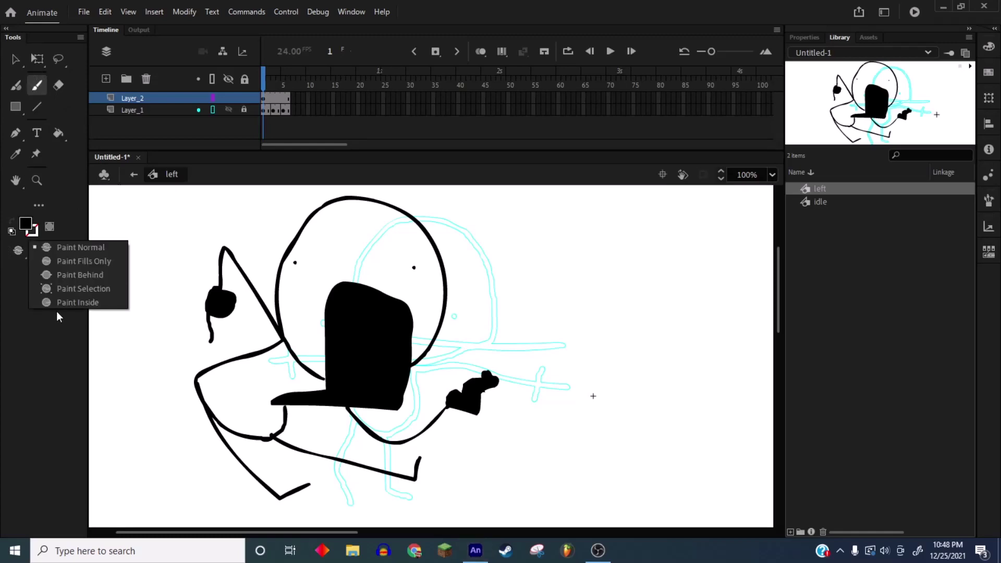
left_click(56, 307)
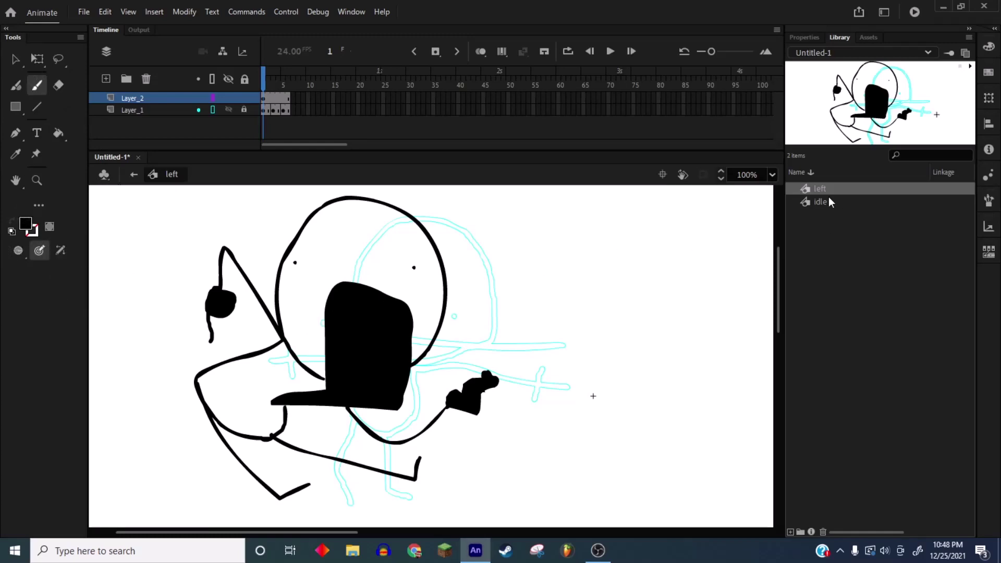
left_click(829, 199)
left_click(25, 224)
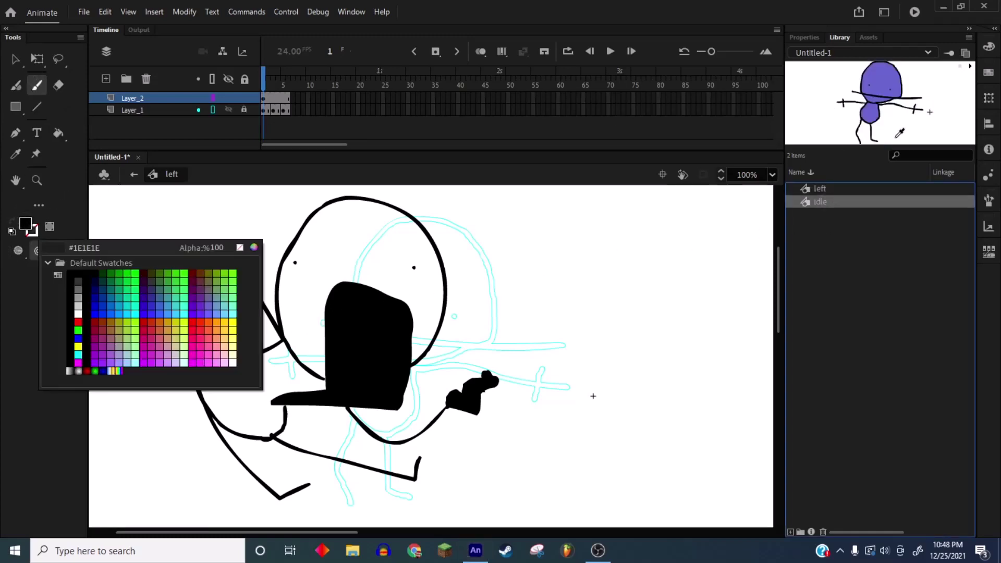
left_click(886, 85)
left_click_drag(271, 426, 325, 383)
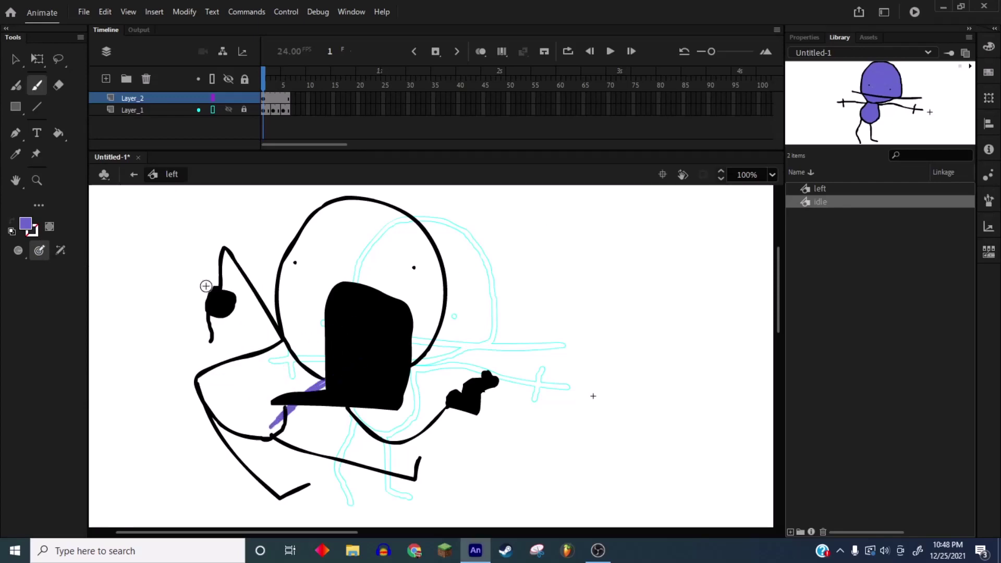
left_click(58, 132)
left_click(275, 379)
left_click(320, 336)
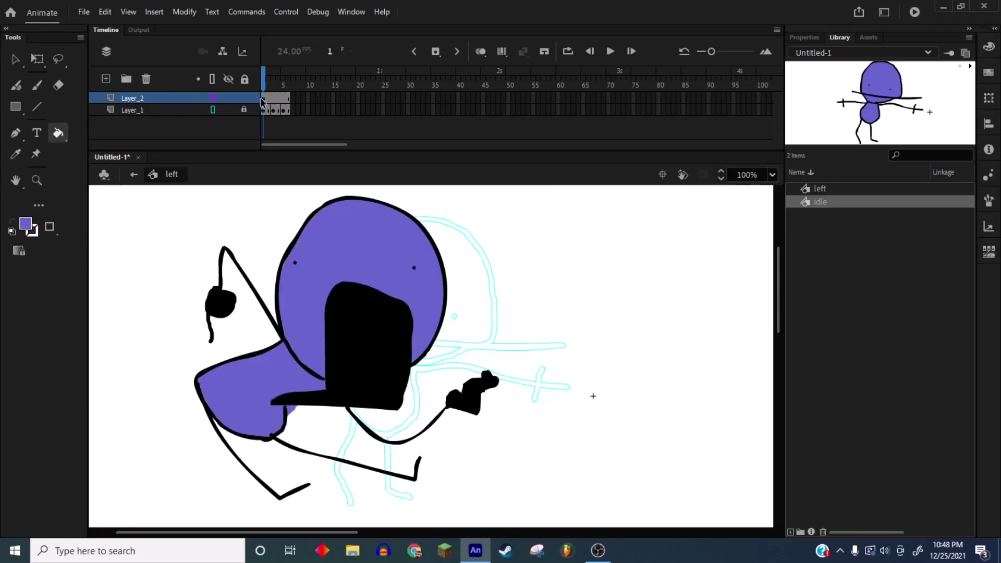
left_click(170, 107)
Step: Delete the outline reference layer and nudge the frame 3 drawing slightly right and down
left_click(146, 79)
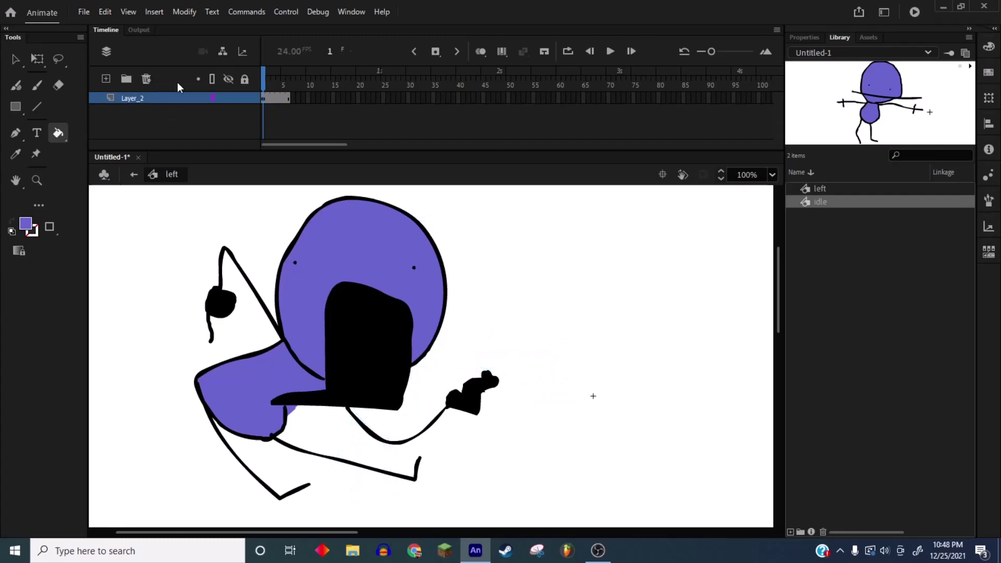
left_click(273, 99)
left_click(17, 59)
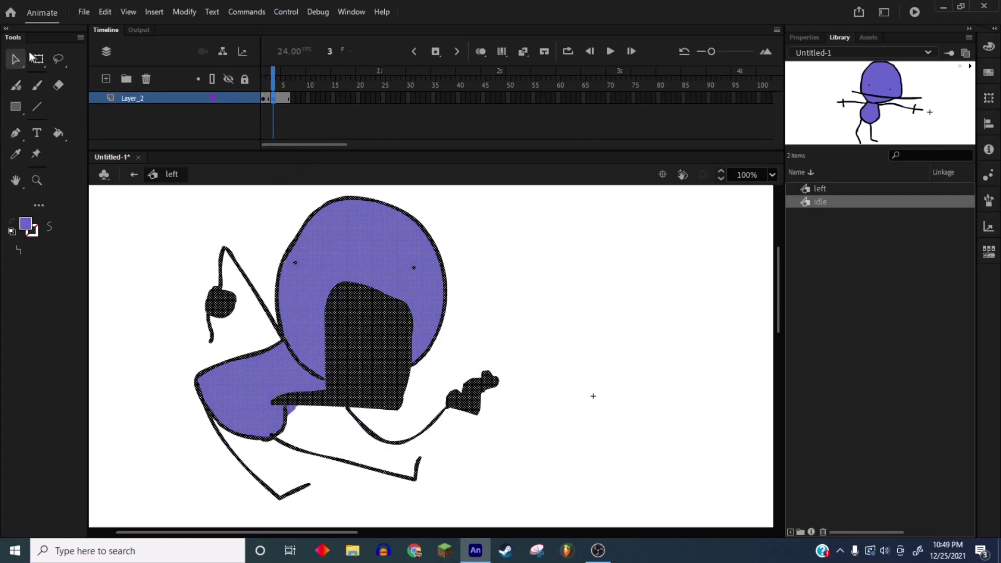
key("Right")
key("Right")
key("Right")
key("Down")
key("Down")
key("Down")
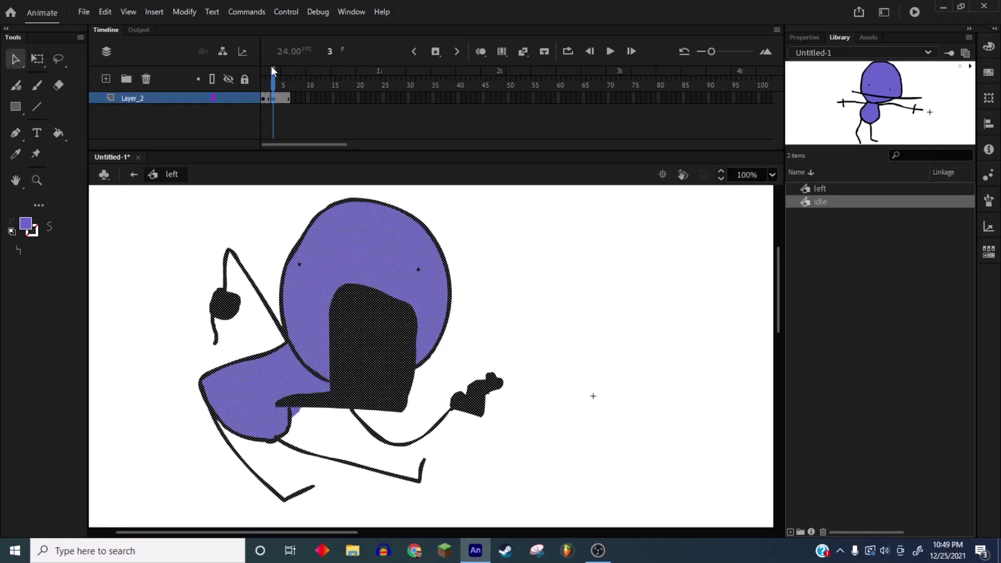
Step: Return to Scene 1, extend and play the idle timeline to frame 17, and select 'left'
left_click(263, 99)
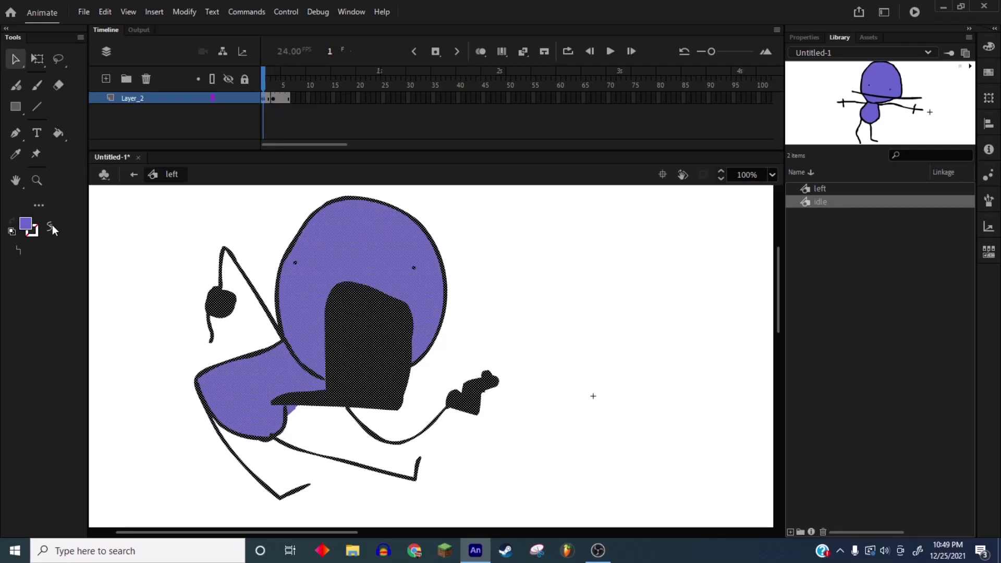
left_click(109, 269)
left_click_drag(283, 79, 256, 86)
key("ctrl+e")
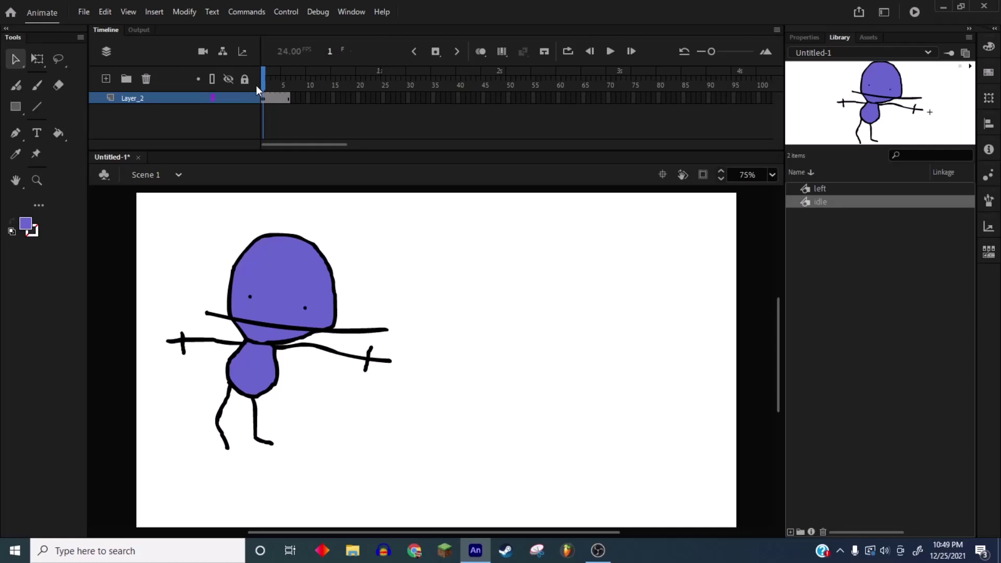
key("Return")
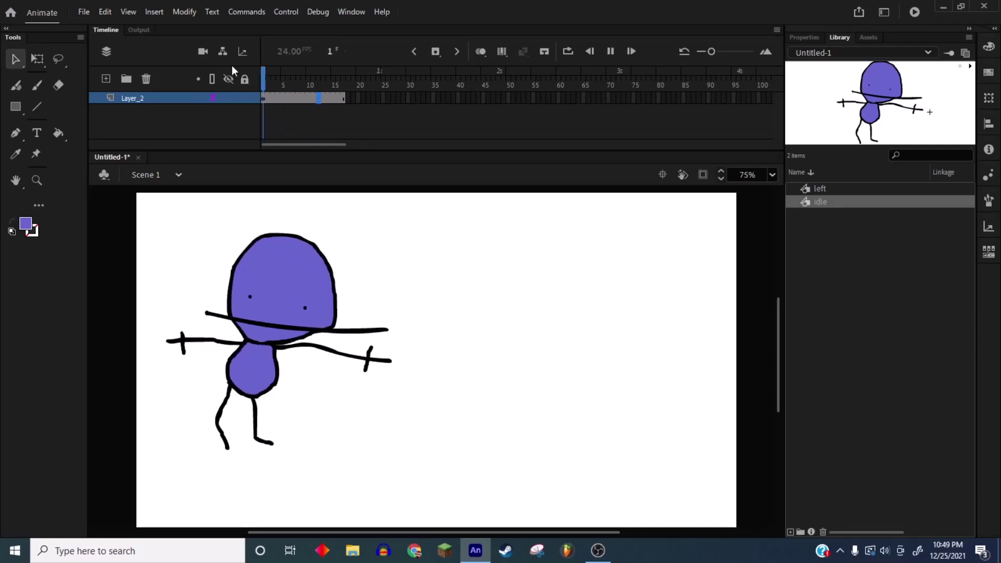
left_click(832, 190)
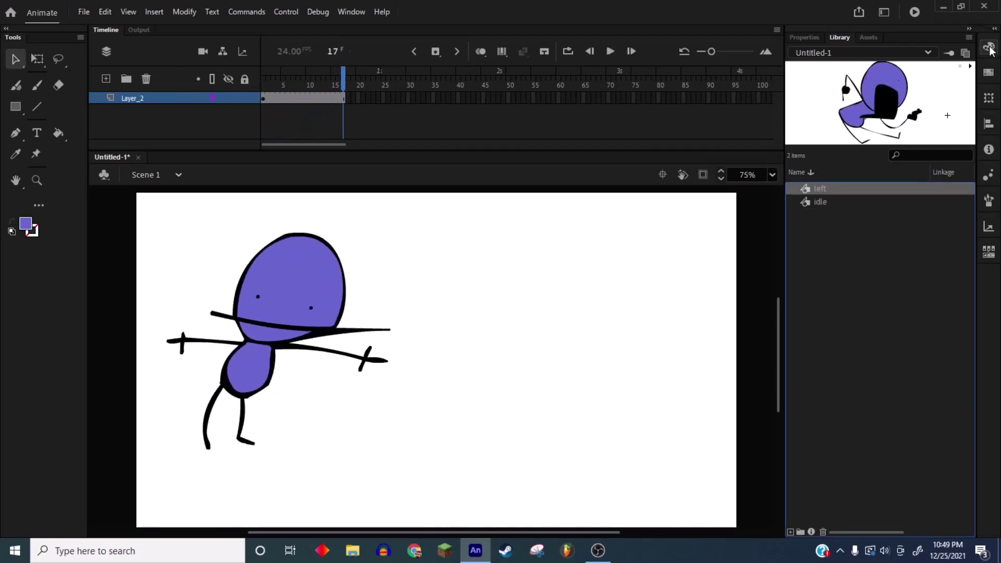
Step: Duplicate the left symbol as 'right' and open it for editing
right_click(838, 190)
left_click(831, 271)
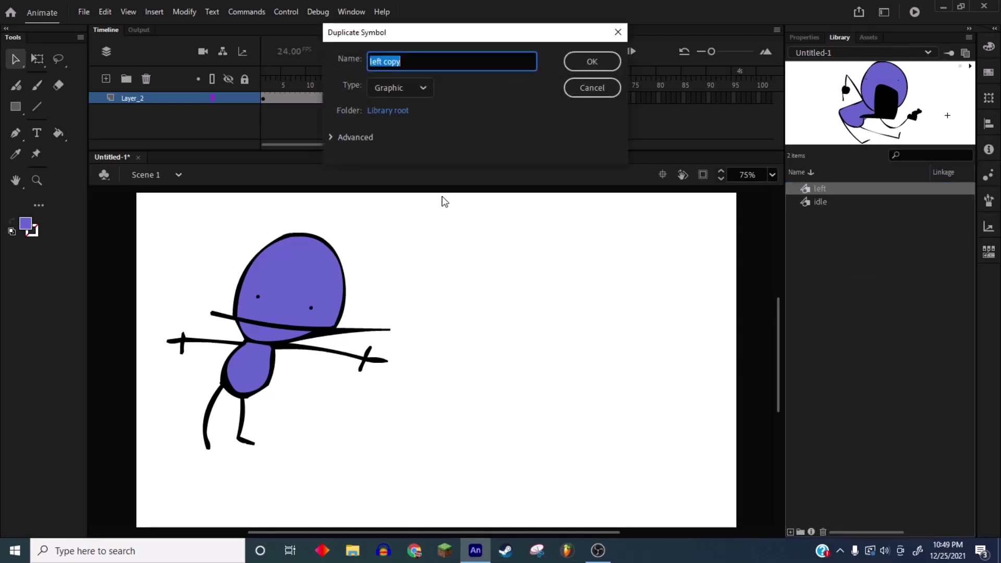
type("right")
key("Return")
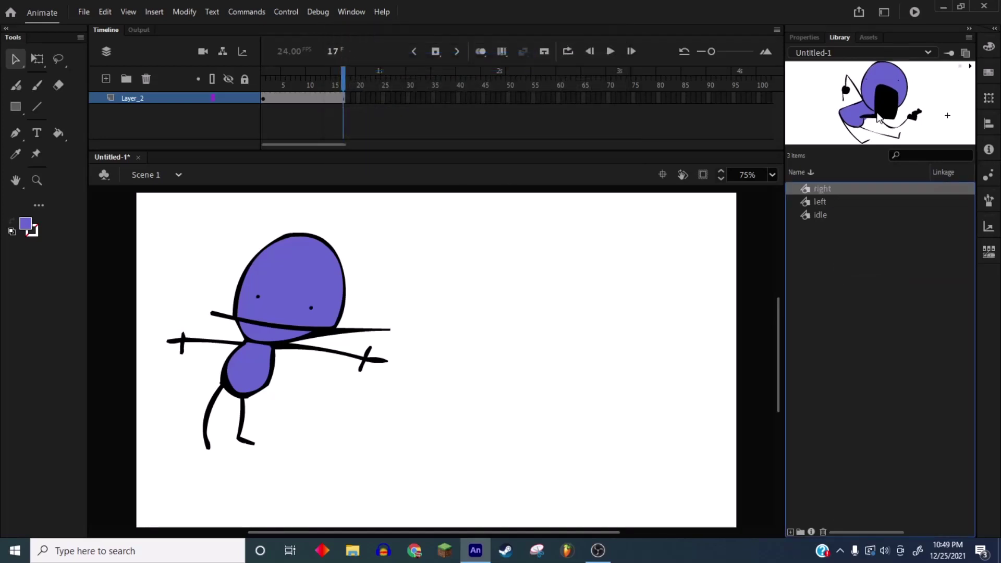
double_click(877, 116)
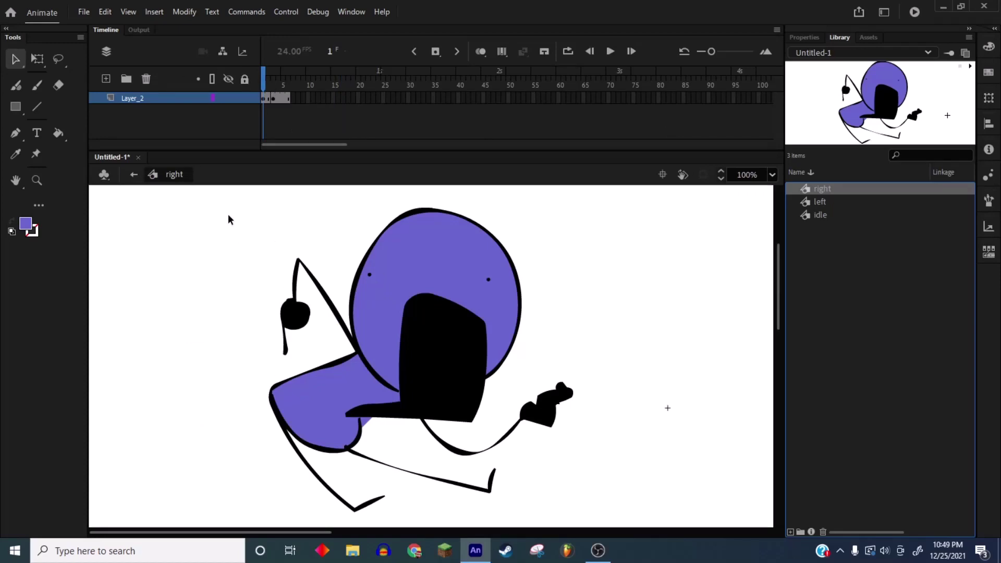
Step: Zoom to 50% and flip the frame 1 drawing horizontally
left_click(772, 175)
left_click(837, 273)
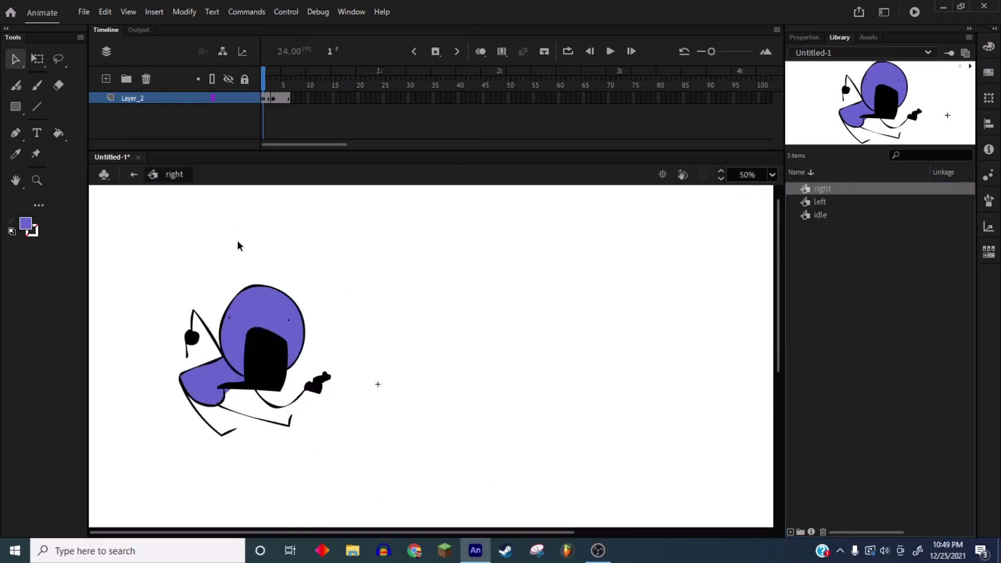
left_click_drag(127, 272, 531, 516)
right_click(260, 365)
mouse_move(294, 433)
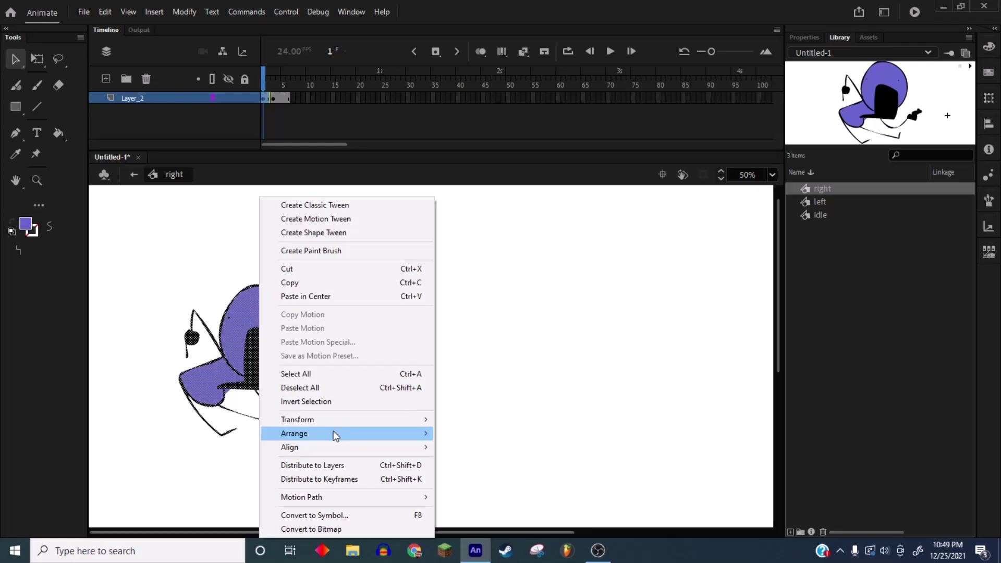
left_click(484, 401)
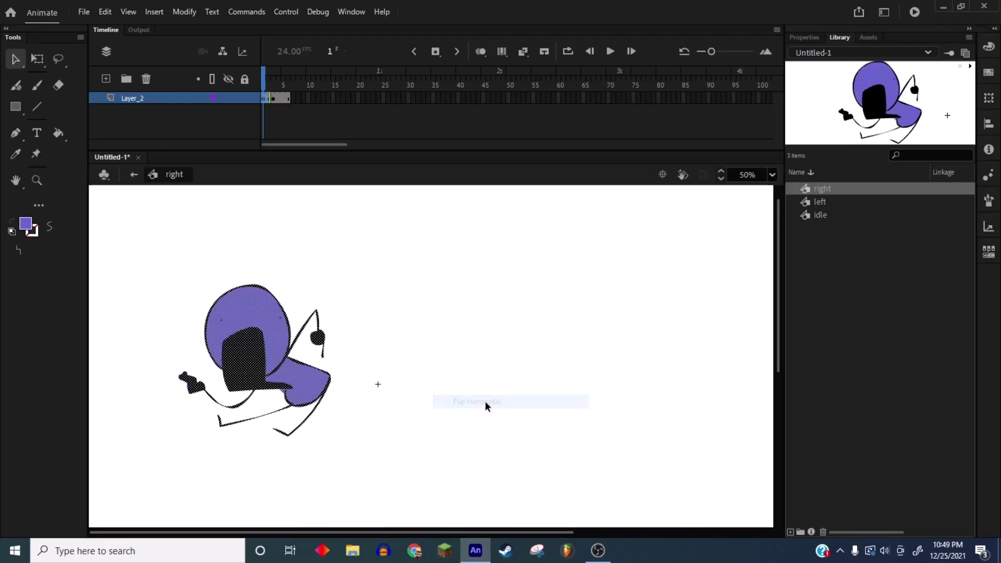
left_click(446, 412)
Step: Flip the frame 3 drawing horizontally, check frame 5, and return to Scene 1
left_click_drag(269, 87, 275, 82)
left_click_drag(380, 208, 89, 514)
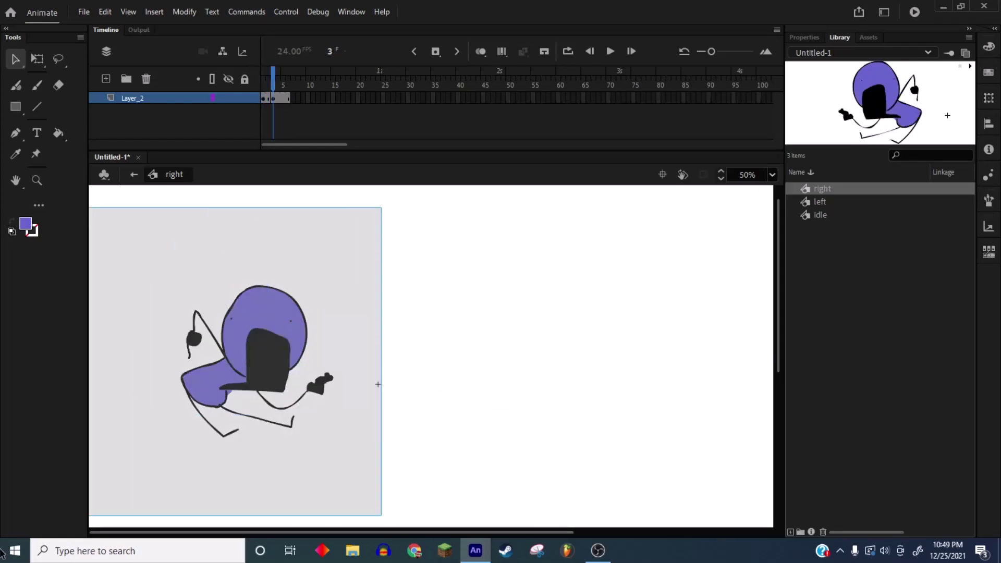
right_click(291, 360)
mouse_move(330, 420)
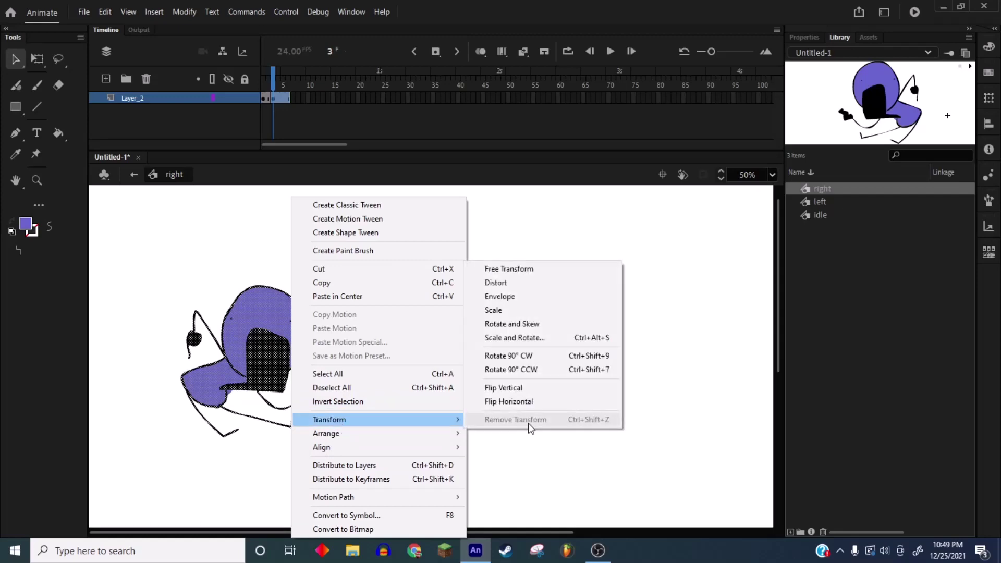
left_click(520, 403)
left_click(263, 85)
left_click_drag(264, 86, 286, 97)
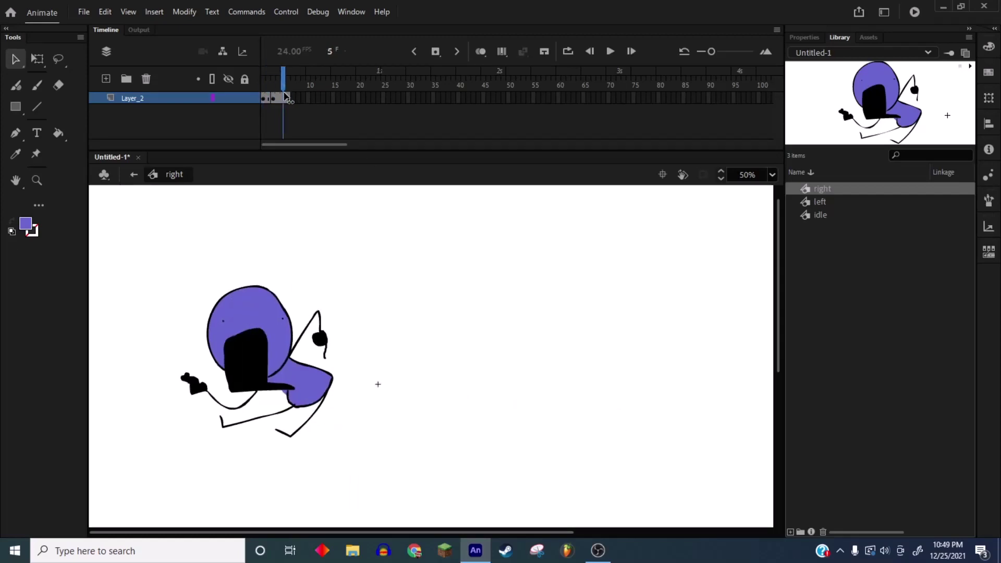
left_click(134, 174)
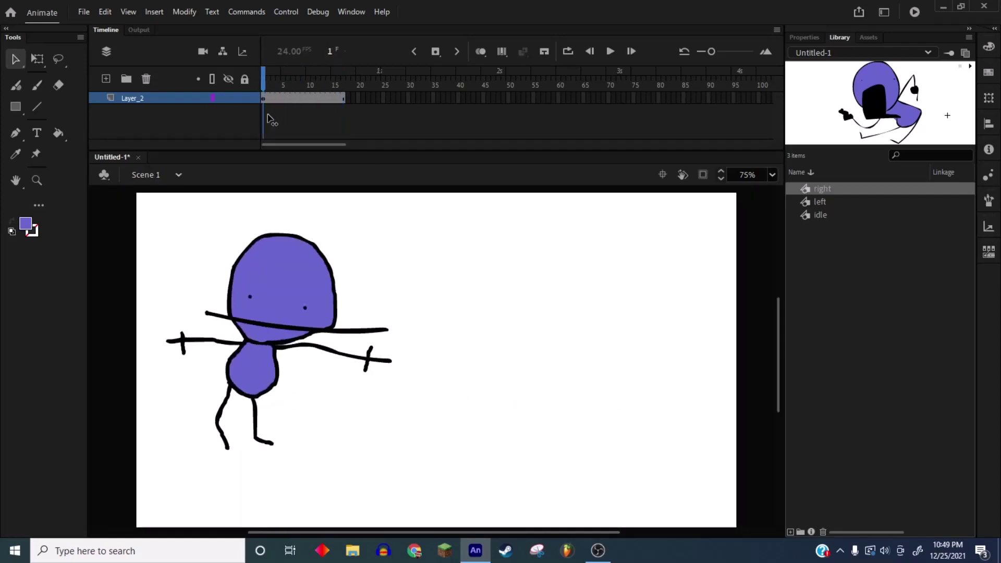
Step: Reverse the right symbol's frame order and check frames 3 and 6
double_click(831, 93)
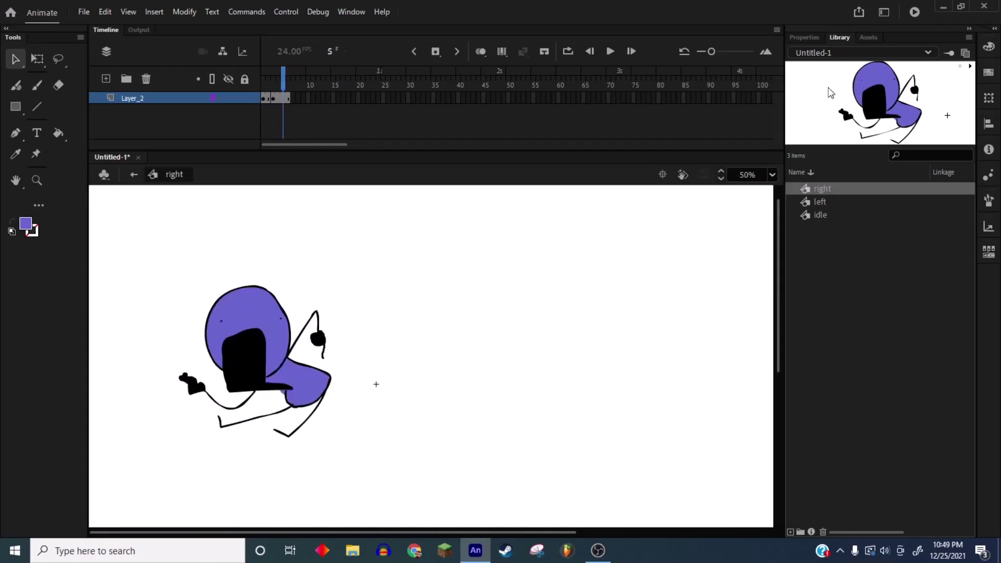
left_click_drag(264, 100, 272, 99)
right_click(272, 99)
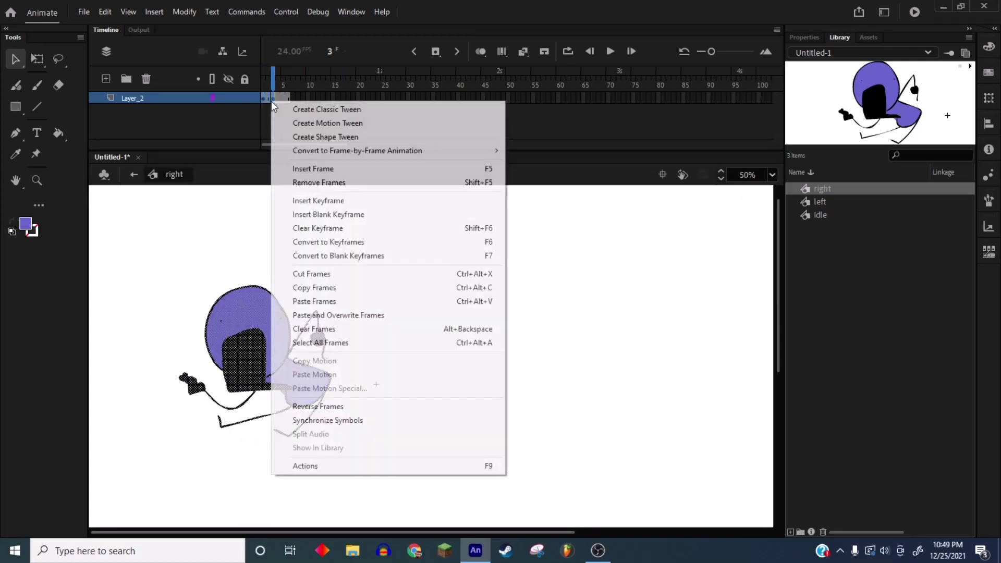
left_click(311, 407)
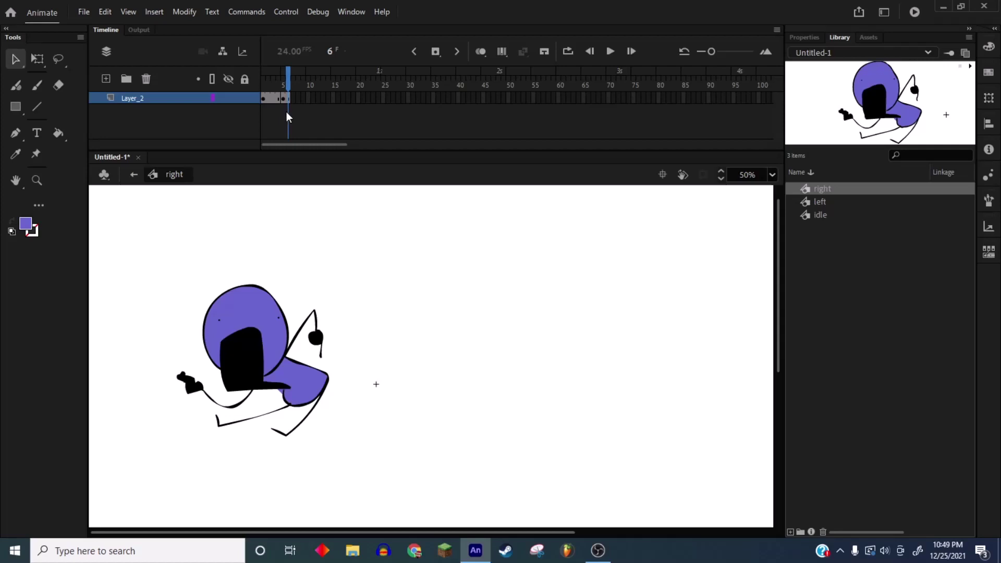
mouse_move(290, 99)
left_mouse_down()
mouse_move(262, 94)
mouse_move(287, 91)
left_mouse_up()
left_click(272, 102)
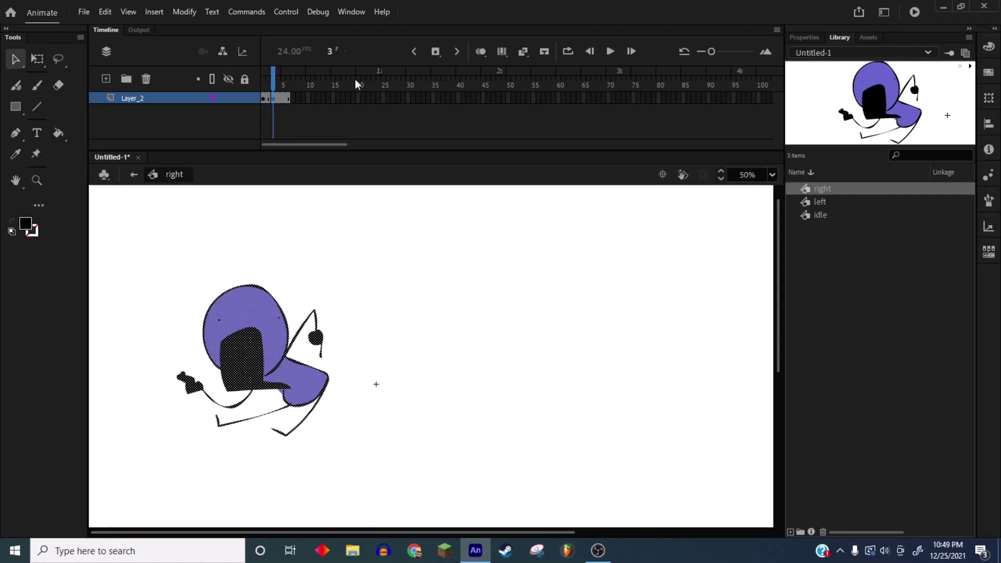
left_click(290, 87)
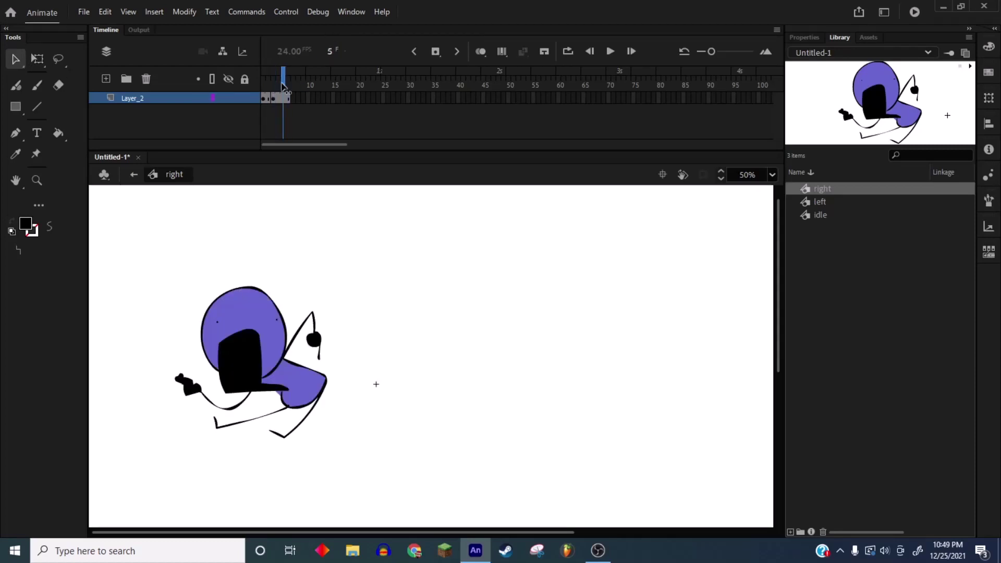
left_click(134, 174)
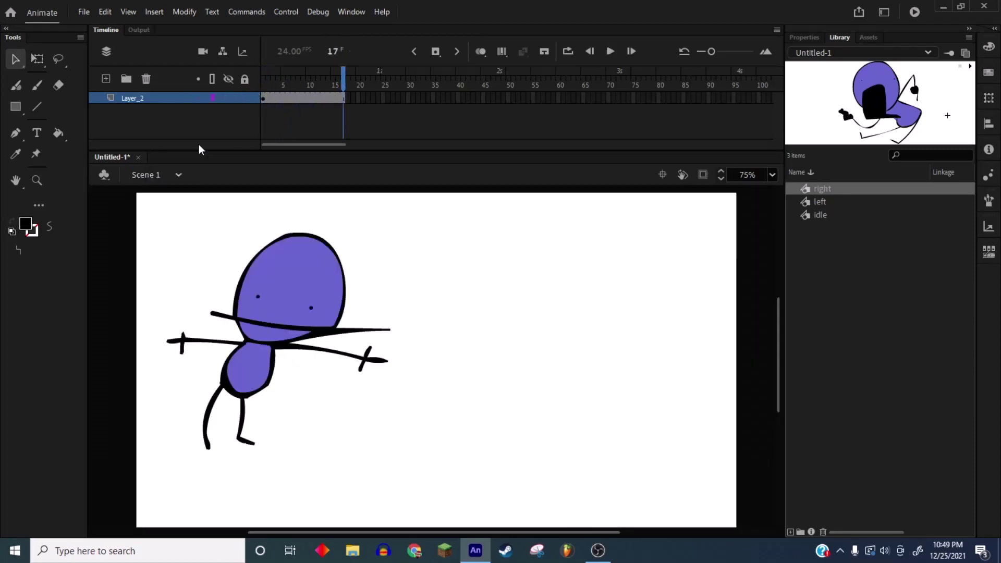
Step: Duplicate the 'left' library symbol as a new symbol named 'up'
key("Home")
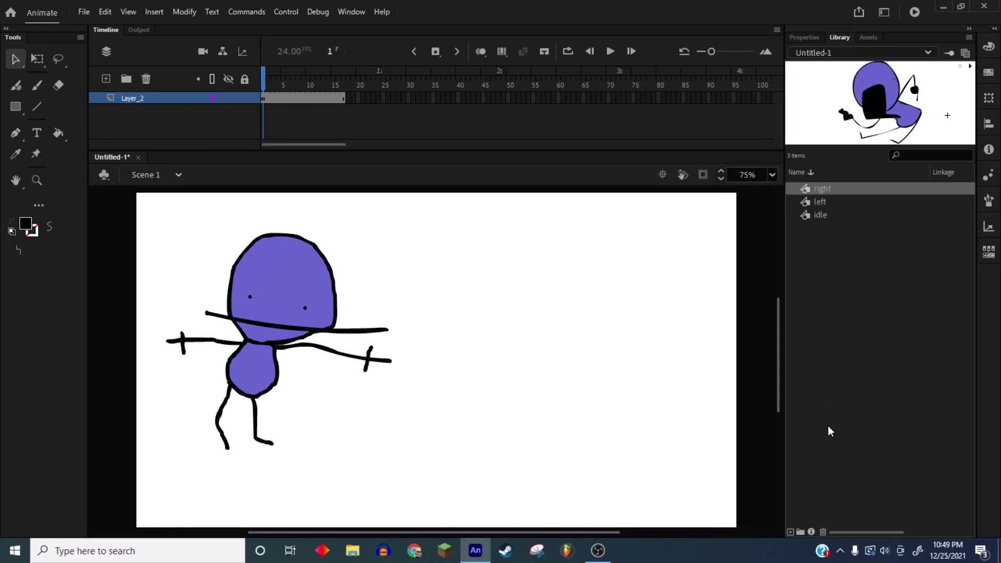
left_click(820, 204)
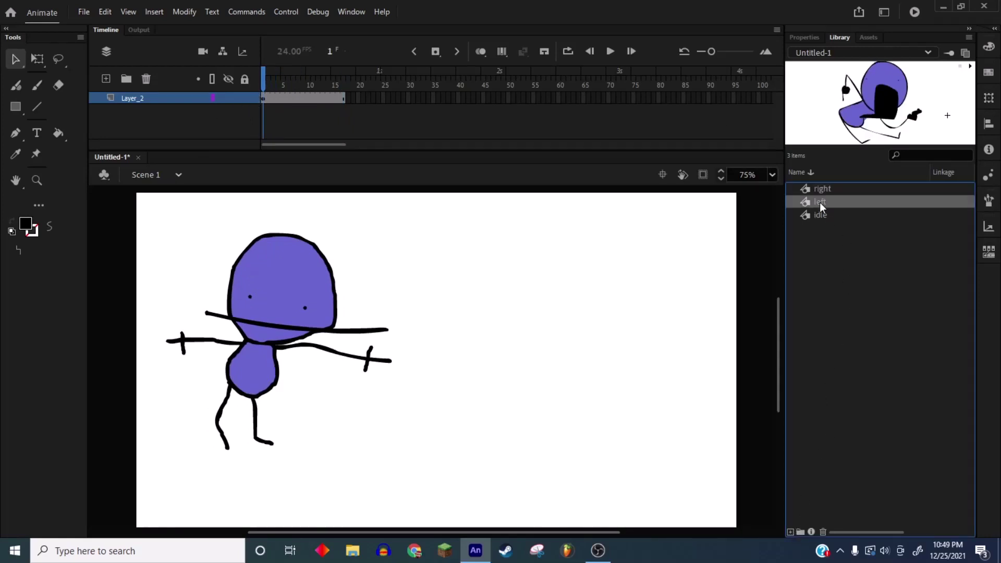
right_click(817, 202)
left_click(860, 286)
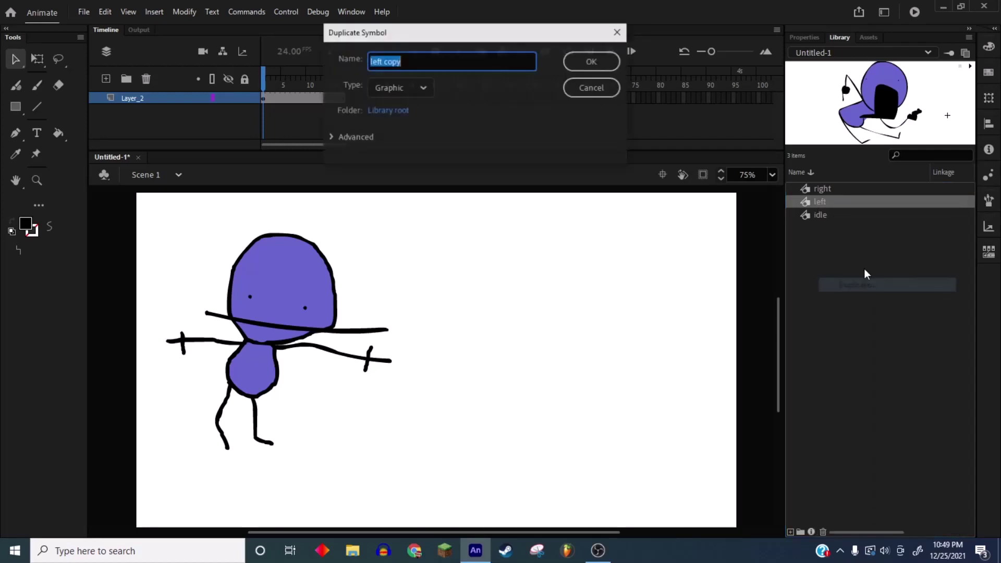
type("up")
key("Return")
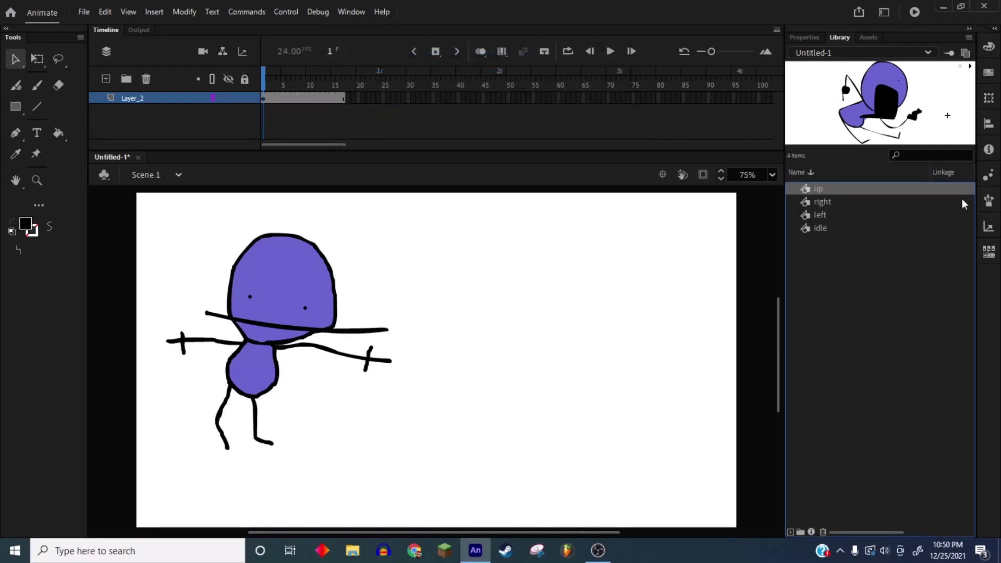
Step: Open the 'up' symbol for editing with Layer_2 shown as outlines
double_click(882, 123)
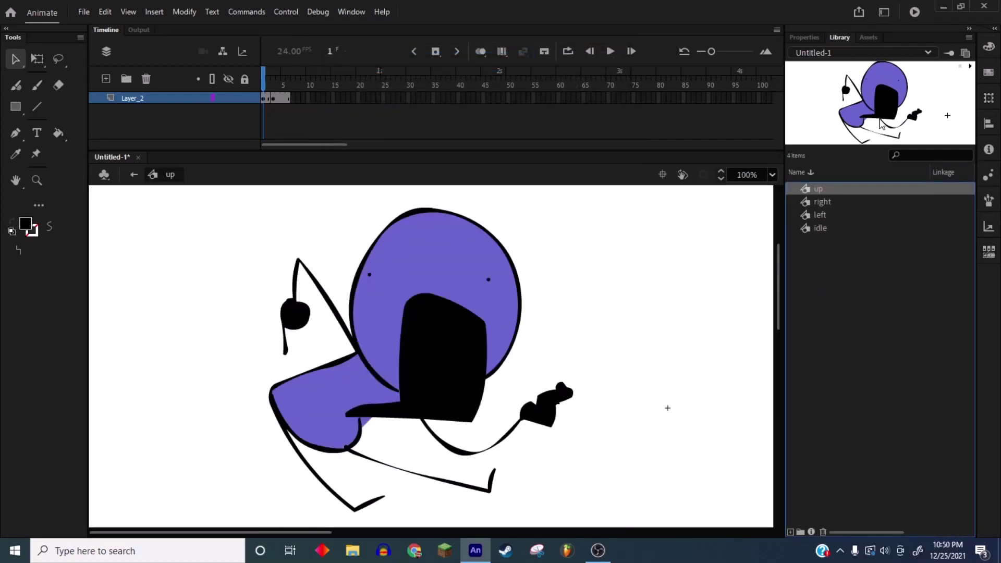
left_click(211, 98)
left_click(213, 98)
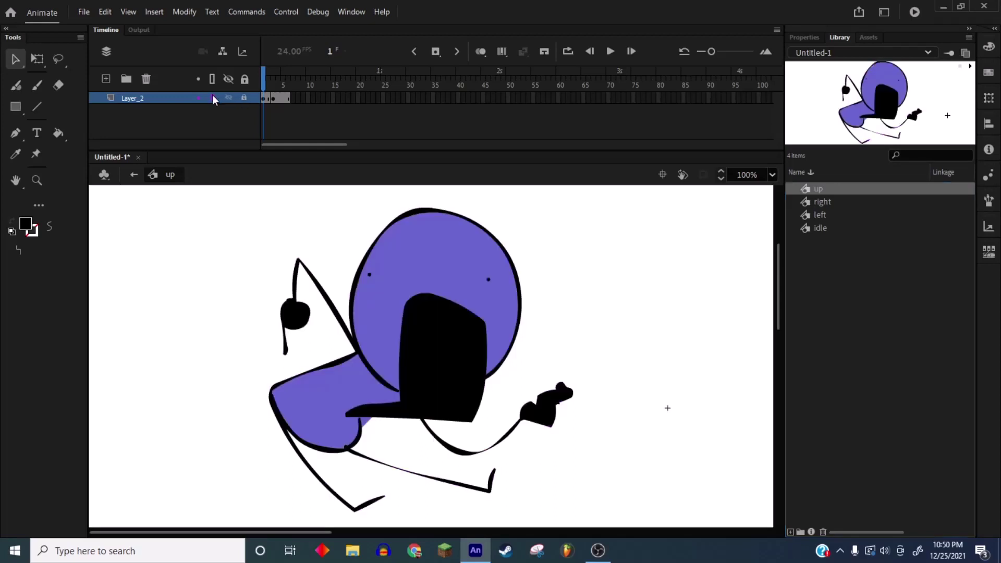
left_click(213, 98)
Step: On a new layer, brush the hat crown and brim over the guide sketch
left_click(106, 78)
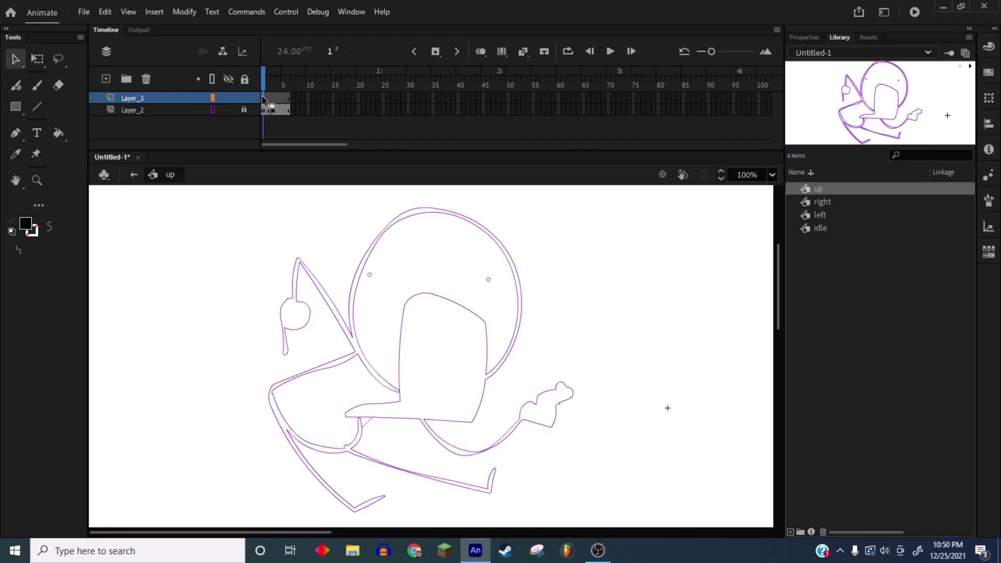
left_click(37, 85)
mouse_move(366, 197)
left_mouse_down()
mouse_move(322, 299)
mouse_move(353, 197)
left_mouse_up()
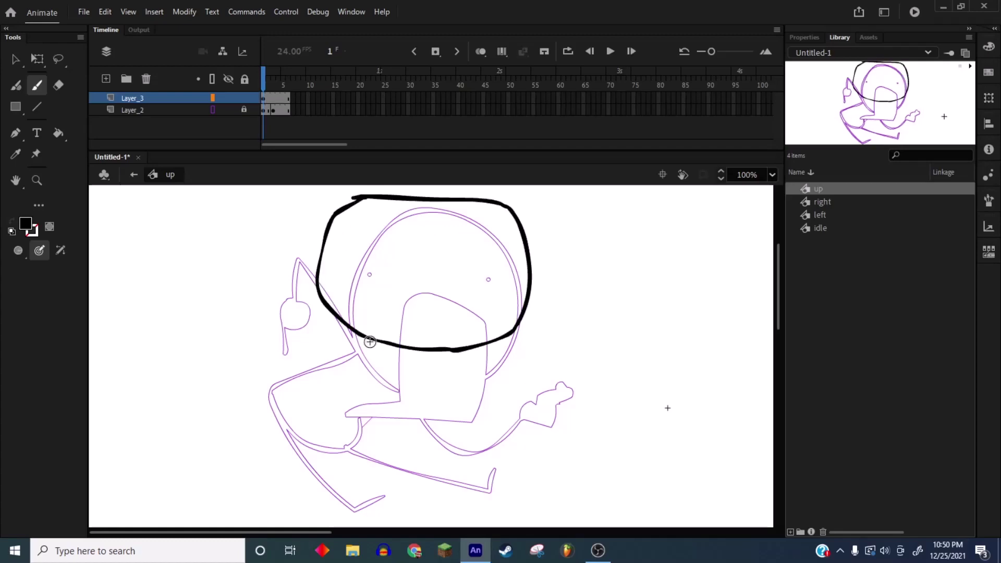
left_click_drag(301, 268, 243, 274)
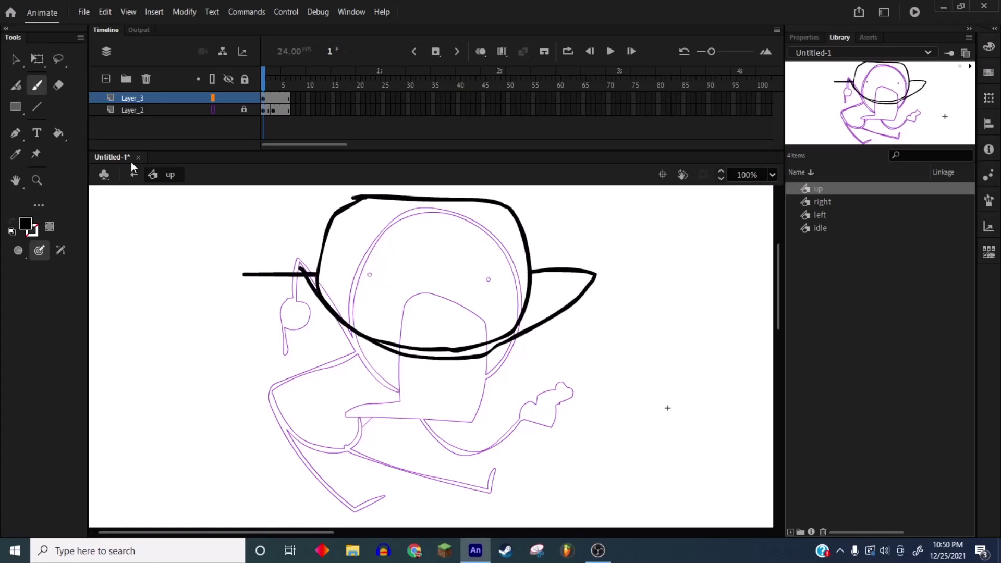
left_click(58, 133)
left_click(36, 86)
left_click(20, 251)
left_click_drag(310, 272, 535, 271)
Step: Fill the hat brim areas solid black with the Paint Bucket
left_click(58, 133)
left_click(491, 328)
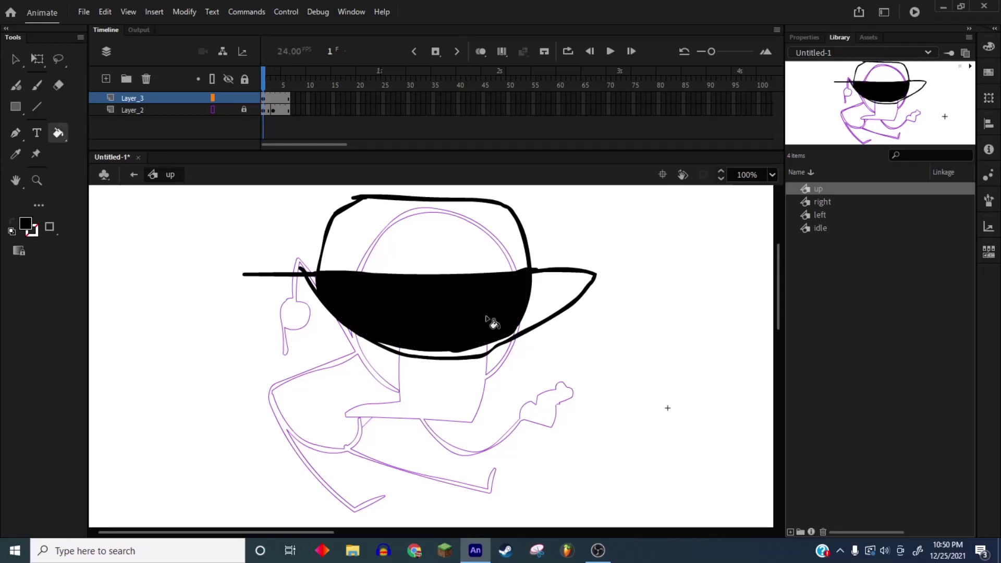
left_click(544, 314)
left_click(312, 281)
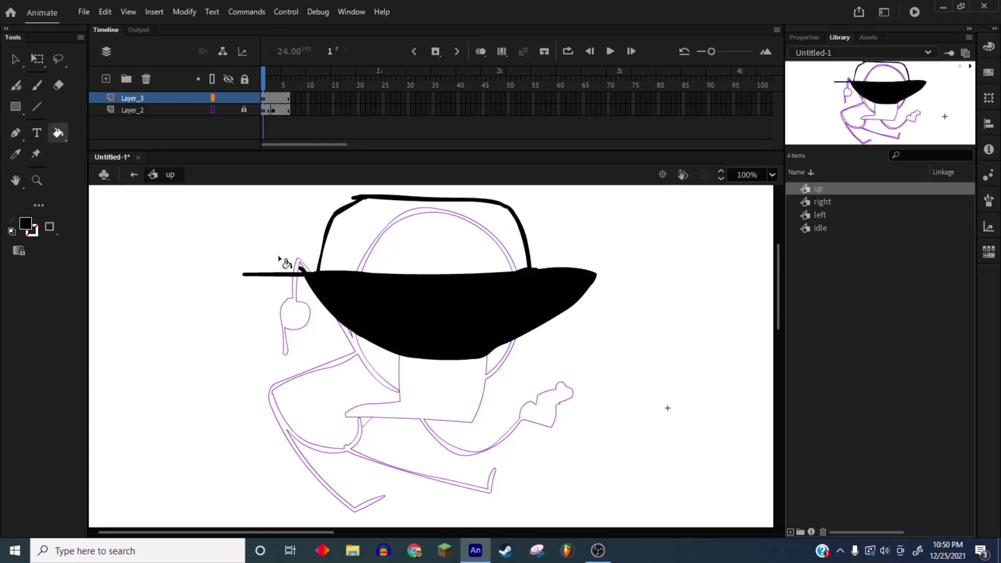
Step: Trim and thicken the brim edge and add crown strokes with a curl
left_click(58, 85)
left_click_drag(306, 272, 266, 273)
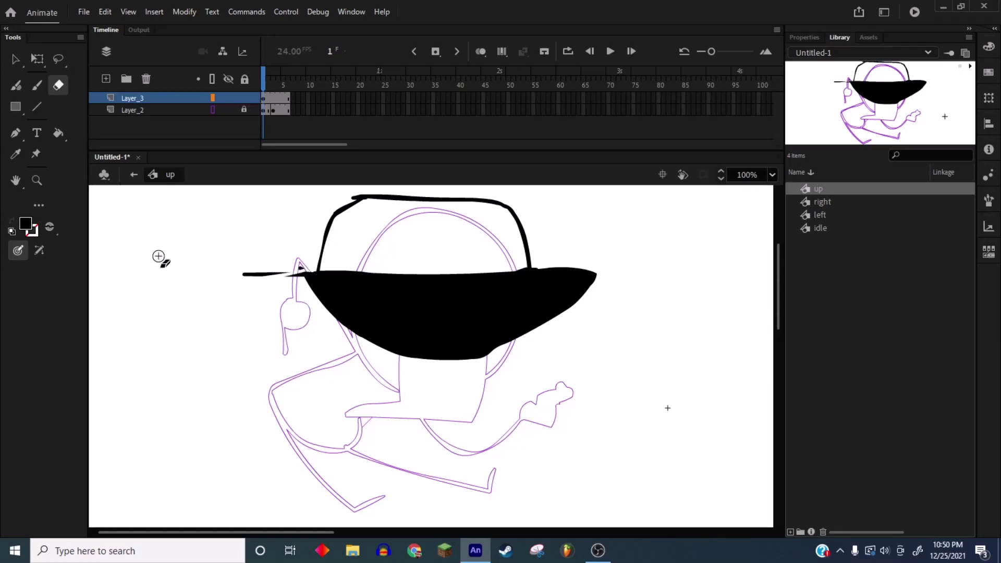
left_click(36, 85)
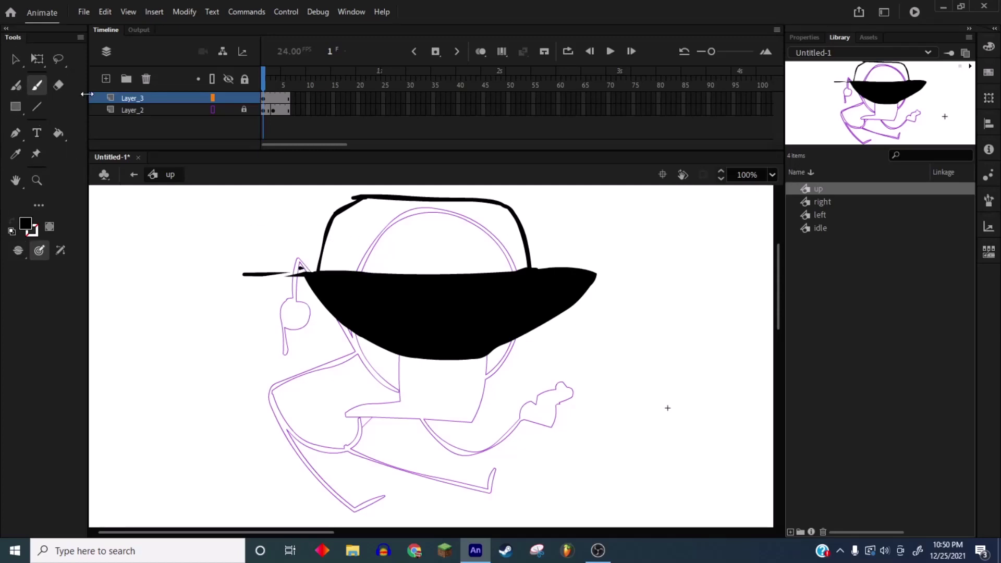
mouse_move(302, 242)
left_mouse_down()
mouse_move(382, 241)
mouse_move(345, 242)
left_mouse_up()
left_click_drag(386, 243, 521, 245)
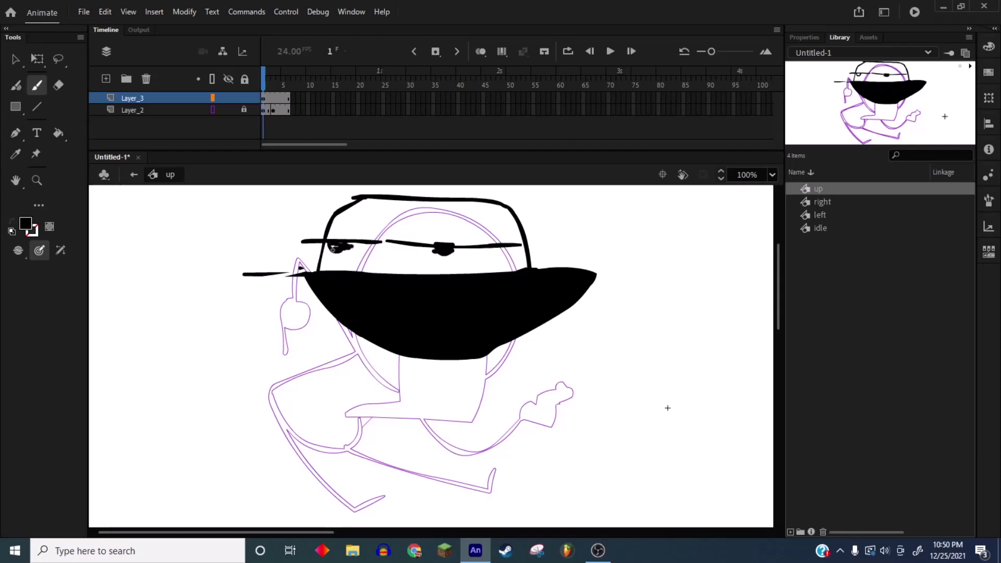
left_click_drag(300, 276, 257, 275)
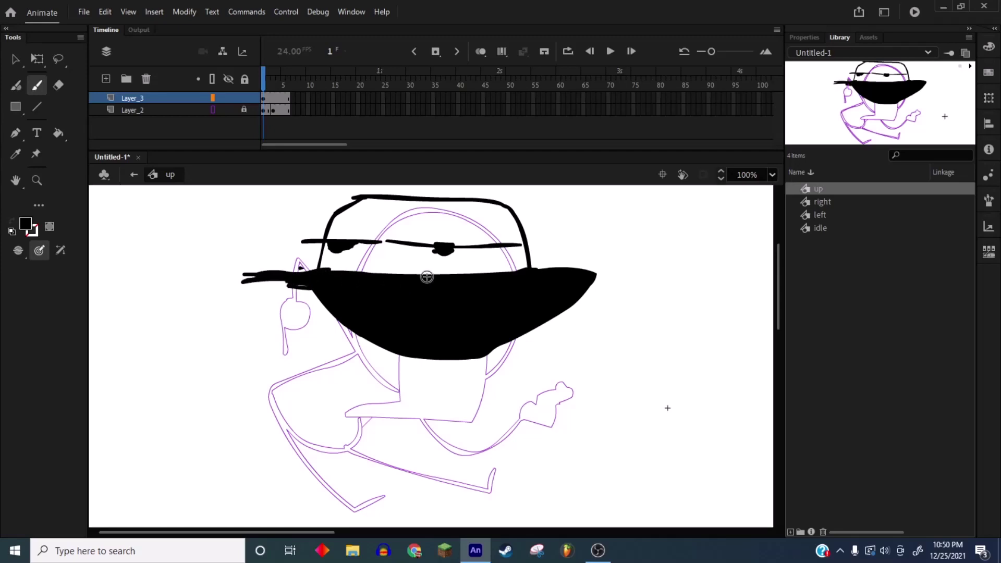
Step: Brush the body, two legs with feet and the raised arm
mouse_move(360, 319)
left_mouse_down()
mouse_move(362, 397)
mouse_move(445, 360)
left_mouse_up()
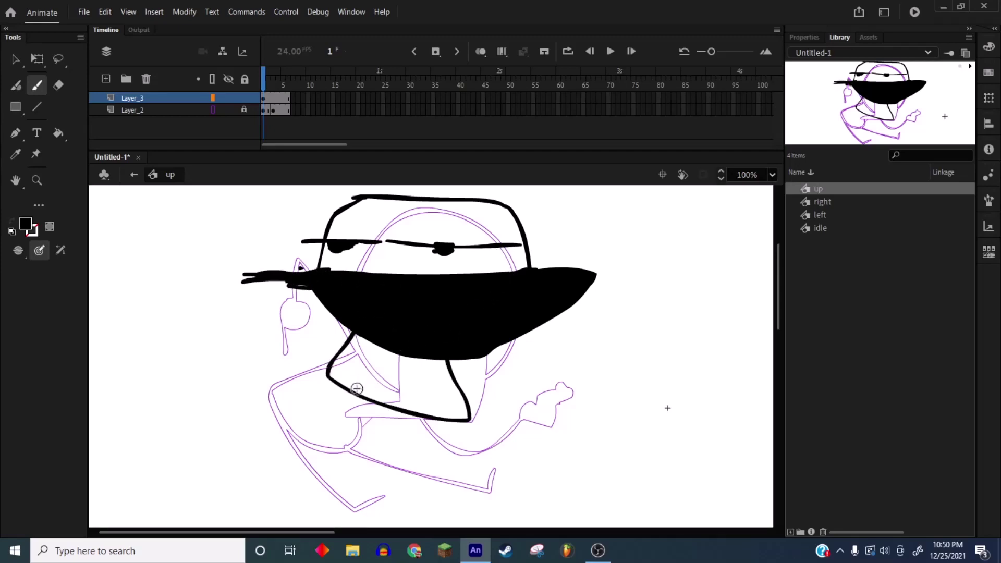
mouse_move(353, 387)
left_mouse_down()
mouse_move(358, 463)
mouse_move(334, 477)
left_mouse_up()
left_click_drag(417, 417, 436, 477)
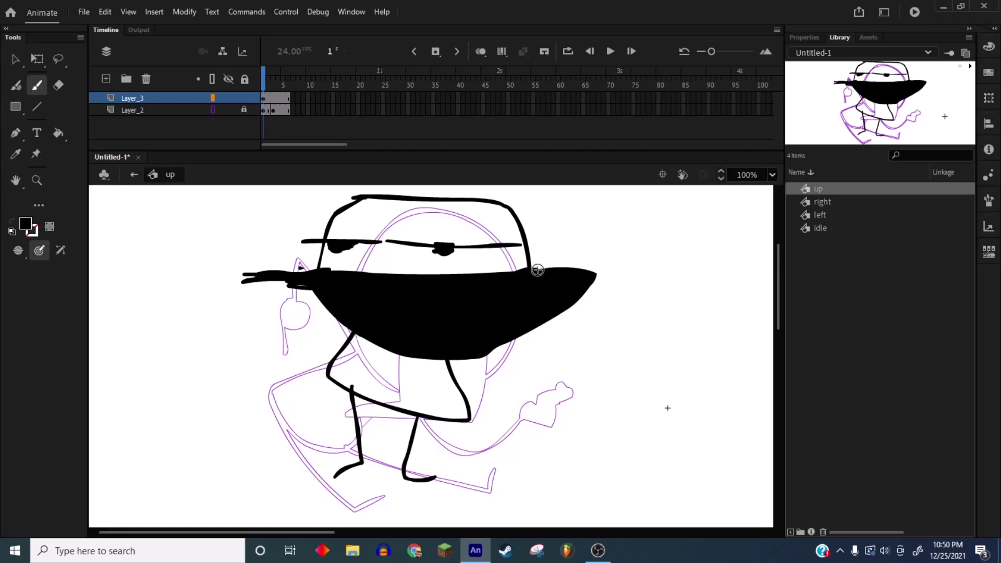
mouse_move(533, 268)
left_mouse_down()
mouse_move(576, 199)
mouse_move(618, 188)
left_mouse_up()
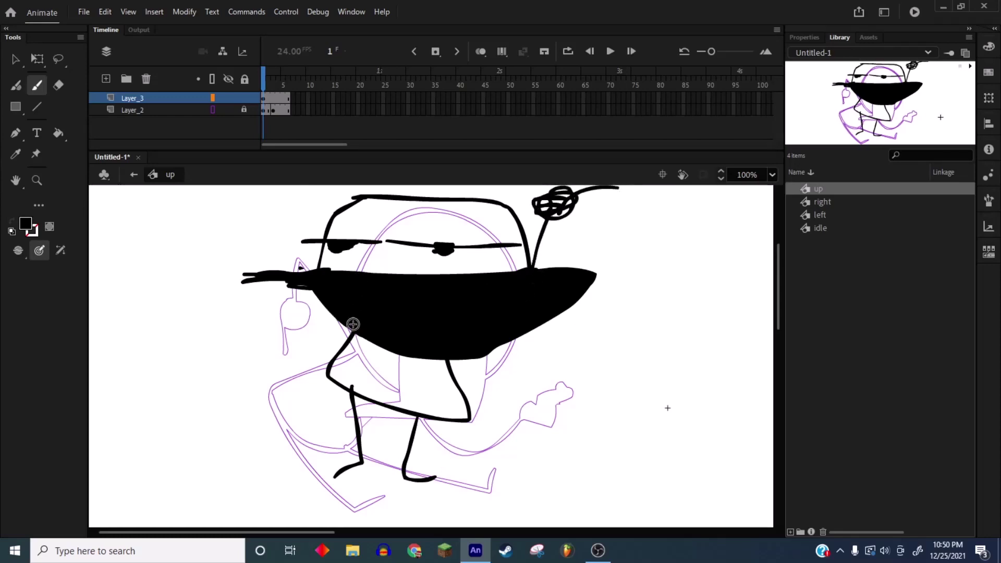
mouse_move(348, 329)
left_mouse_down()
mouse_move(320, 443)
mouse_move(340, 428)
mouse_move(346, 514)
left_mouse_up()
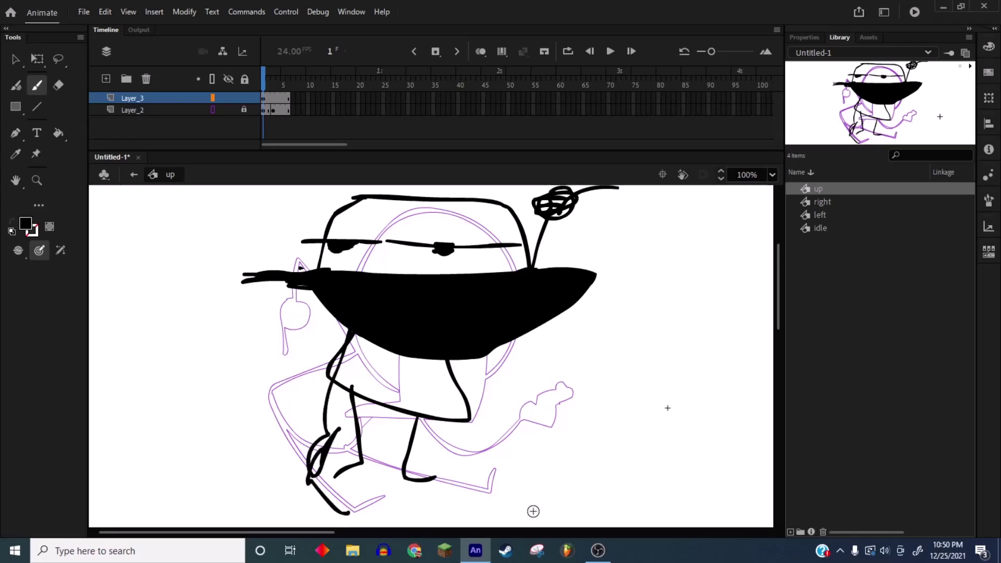
Step: Fill the up pose's body and head purple with the Paint Bucket
left_click(57, 133)
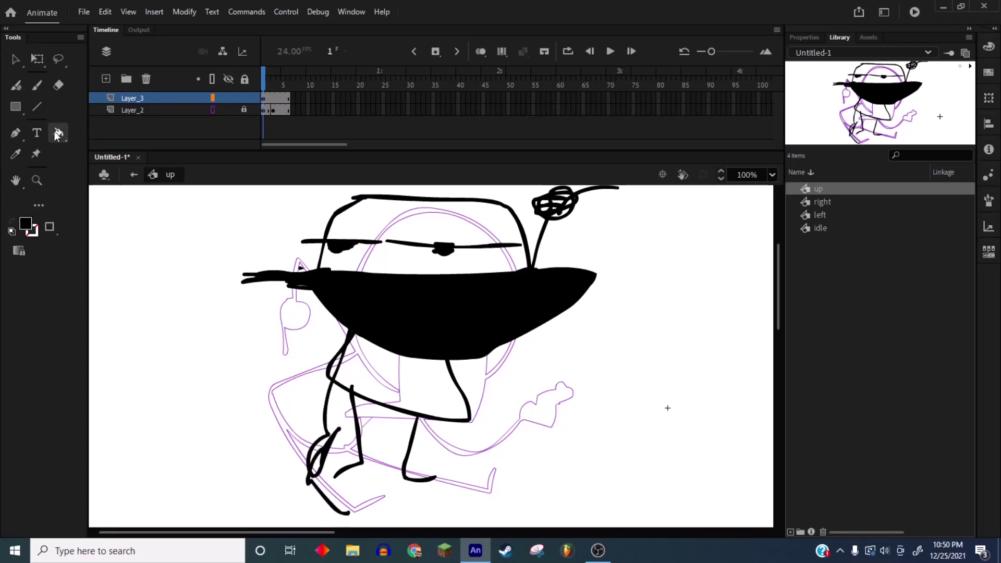
left_click(841, 198)
left_click(25, 223)
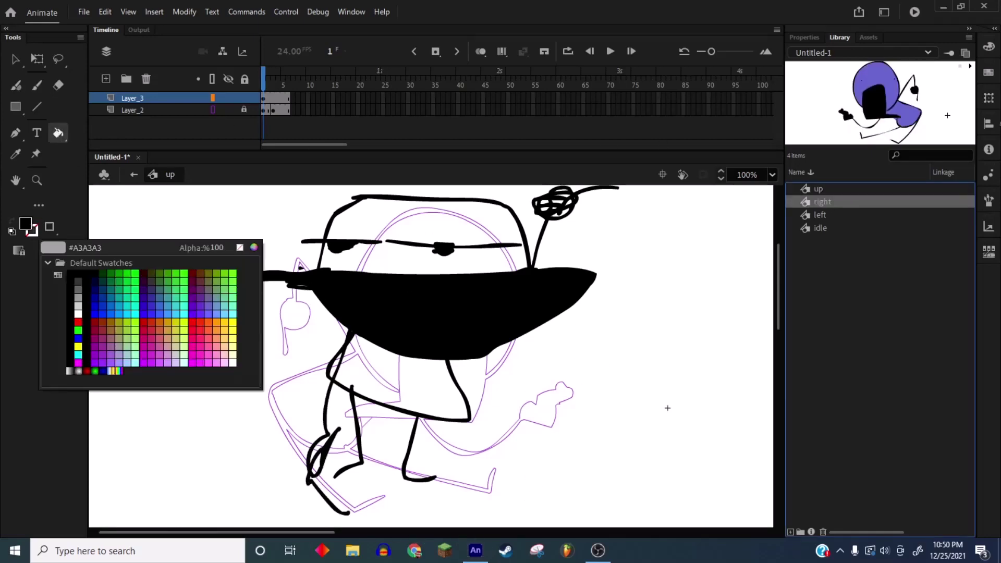
left_click(881, 89)
left_click(396, 372)
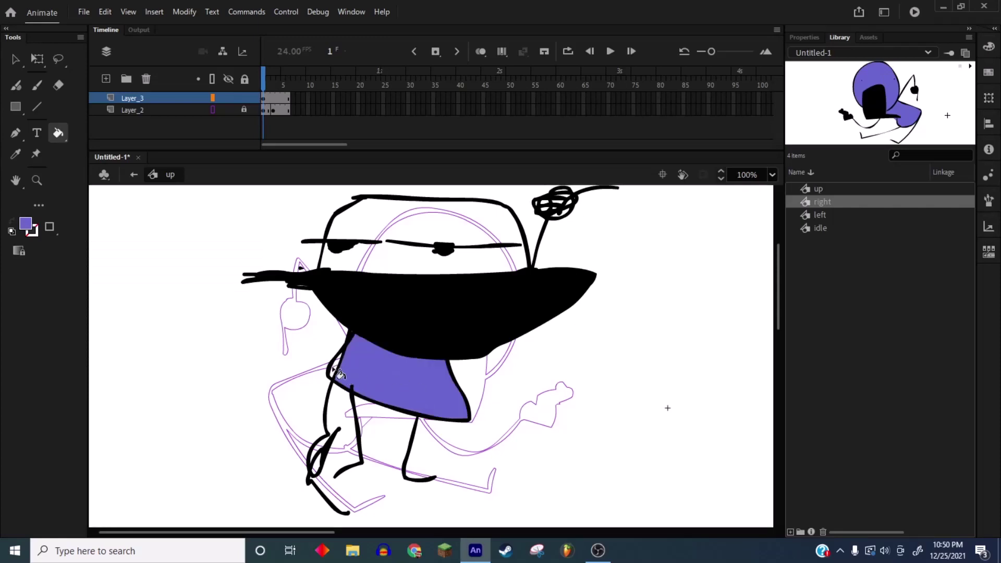
left_click(375, 264)
Step: Delete the purple guide sketch layer Layer_2
left_click(133, 110)
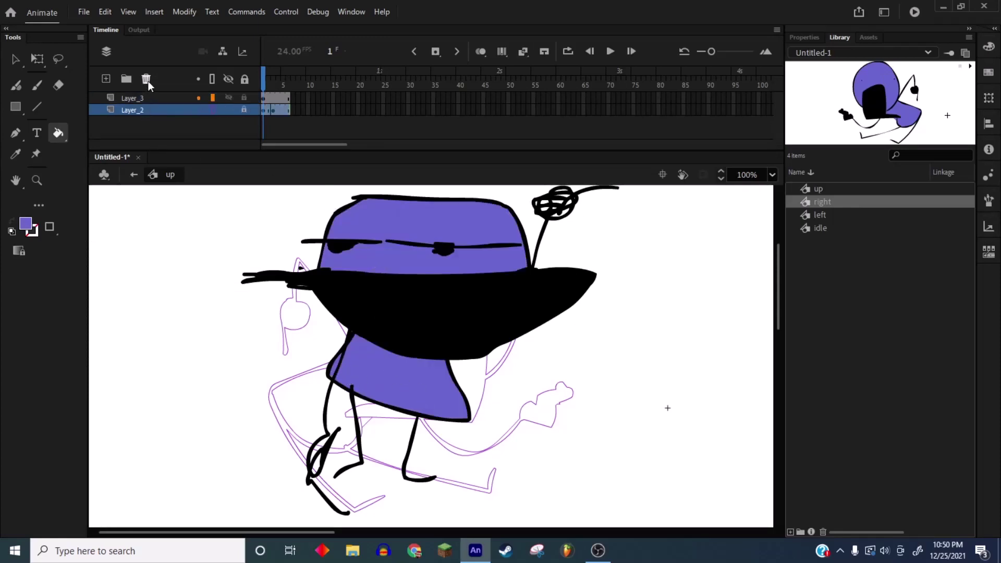
left_click(146, 79)
left_click(275, 99)
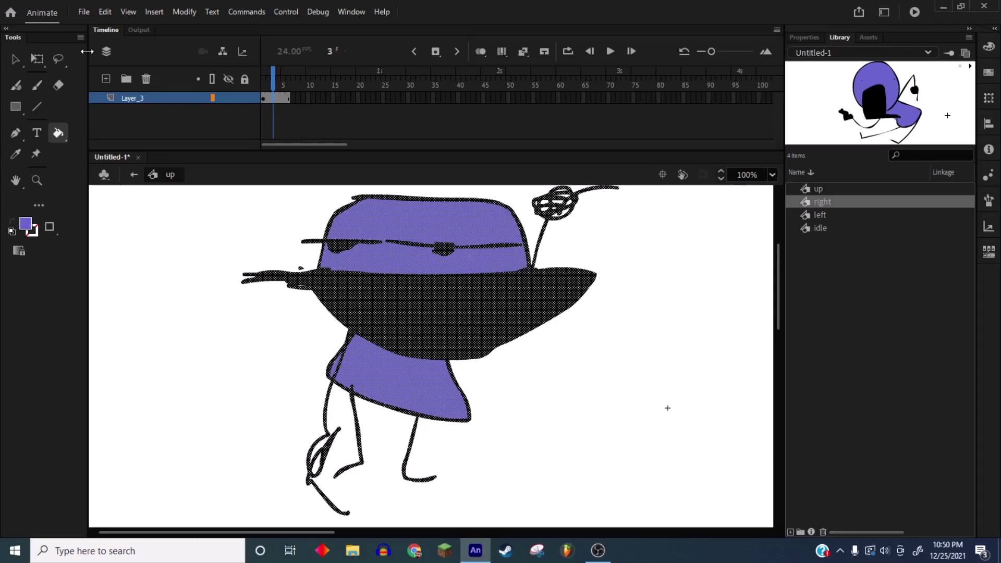
Step: Nudge the drawing slightly down and tilt frame 3's drawing with Free Transform
left_click(15, 58)
left_click(279, 290)
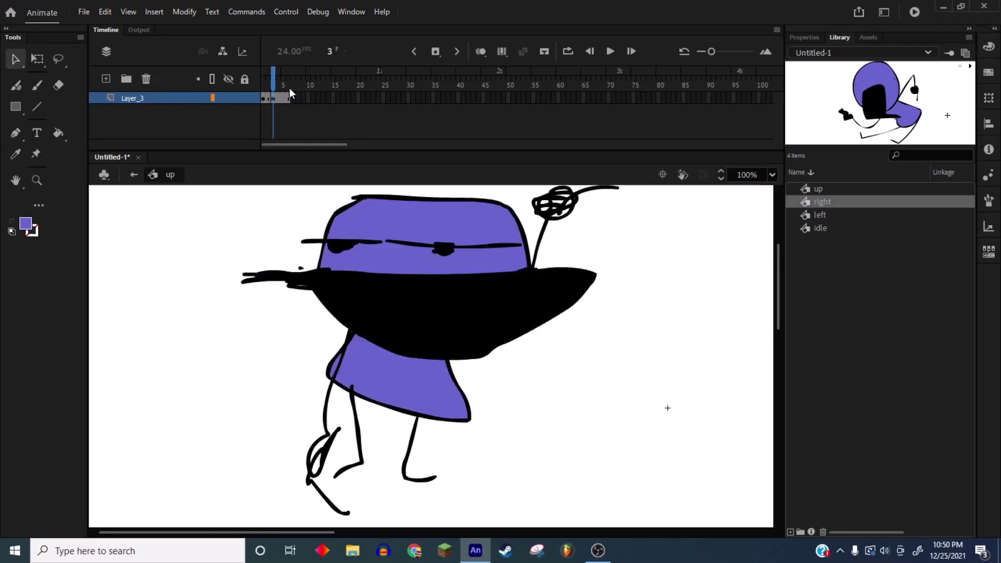
left_click_drag(361, 261, 361, 273)
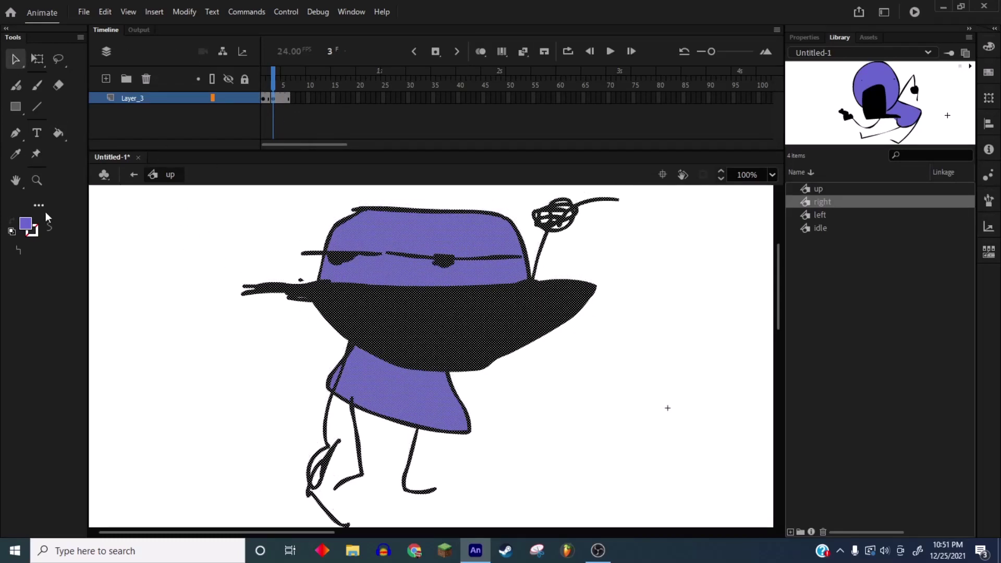
left_click(267, 79)
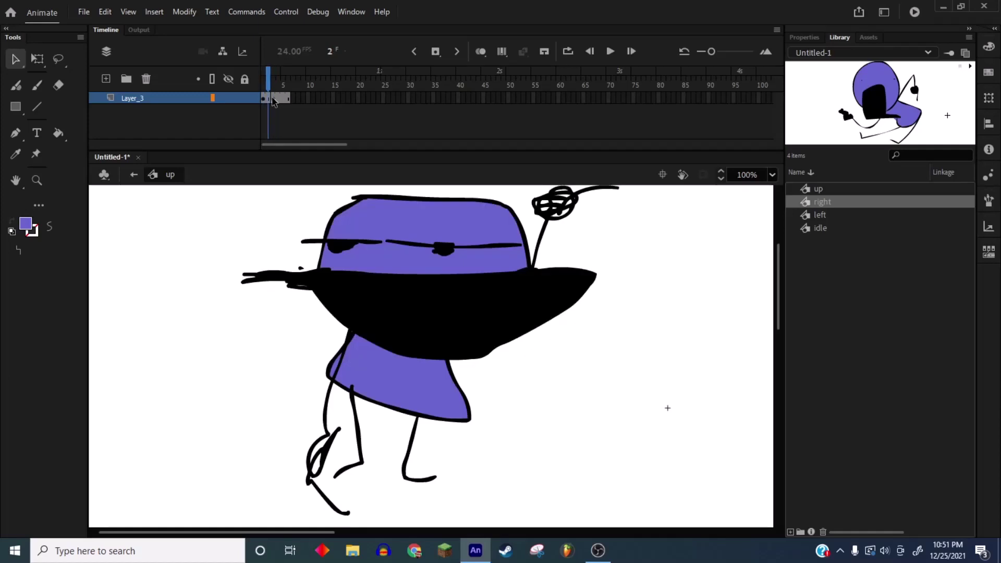
left_click(273, 99)
left_click(36, 59)
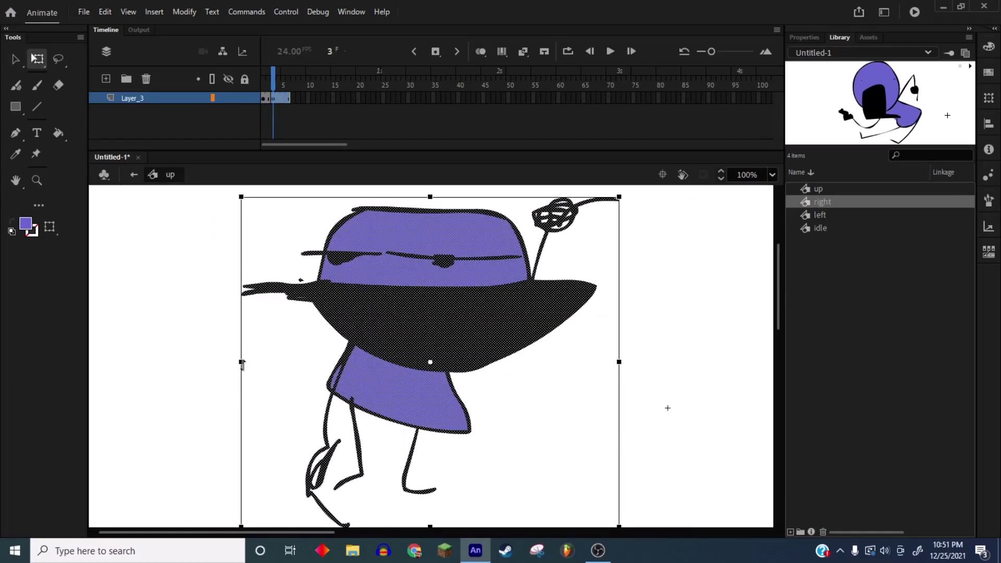
left_click_drag(243, 363, 248, 361)
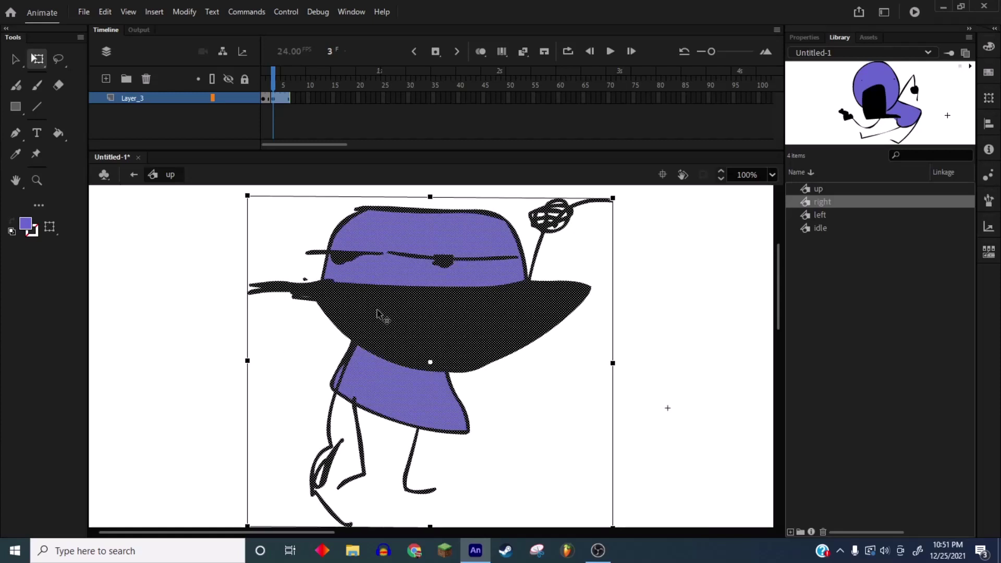
left_click(263, 139)
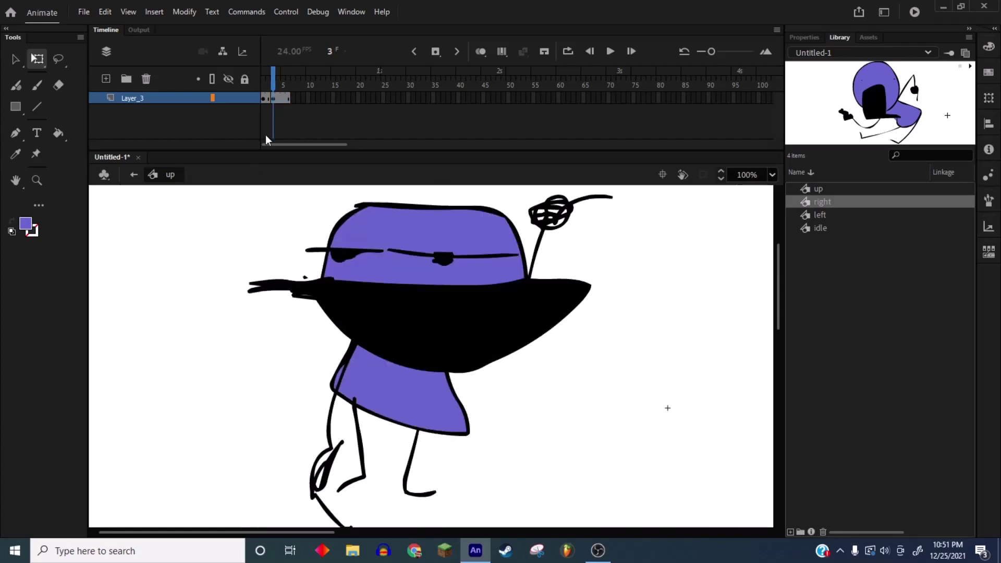
mouse_move(268, 99)
left_mouse_down()
mouse_move(280, 99)
mouse_move(248, 121)
left_mouse_up()
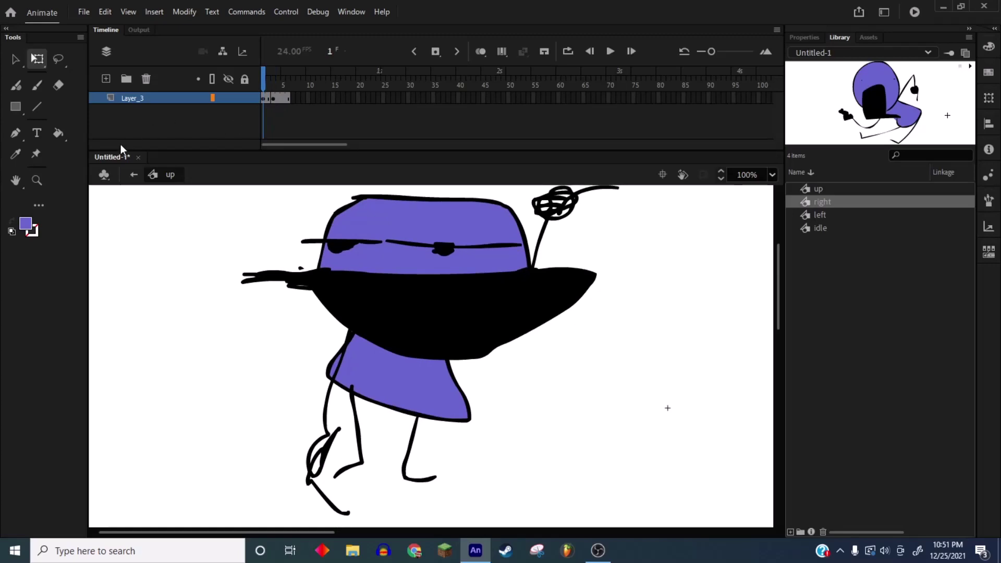
Step: Return to Scene 1, play the animation, and duplicate 'up' as 'down'
left_click(132, 175)
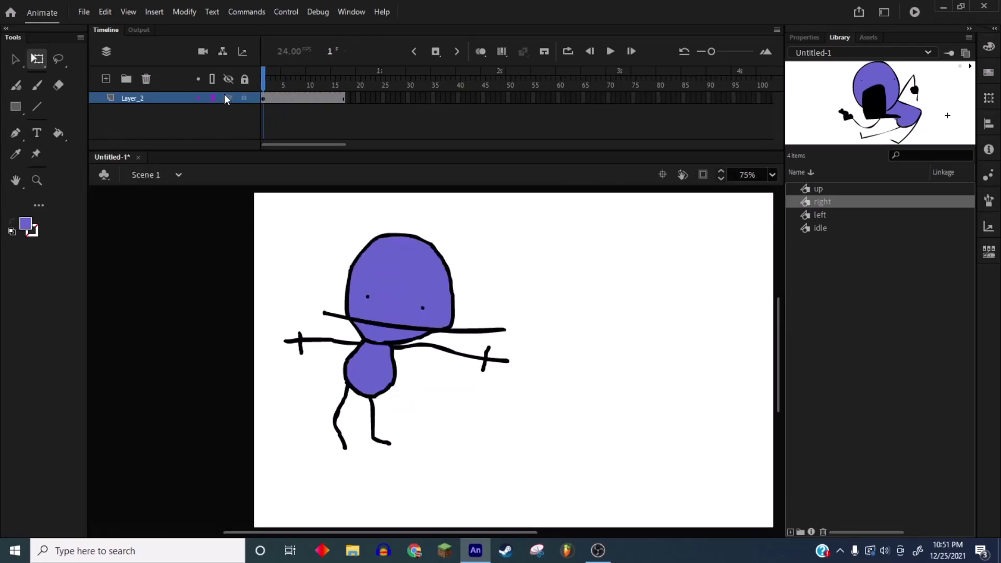
key("Return")
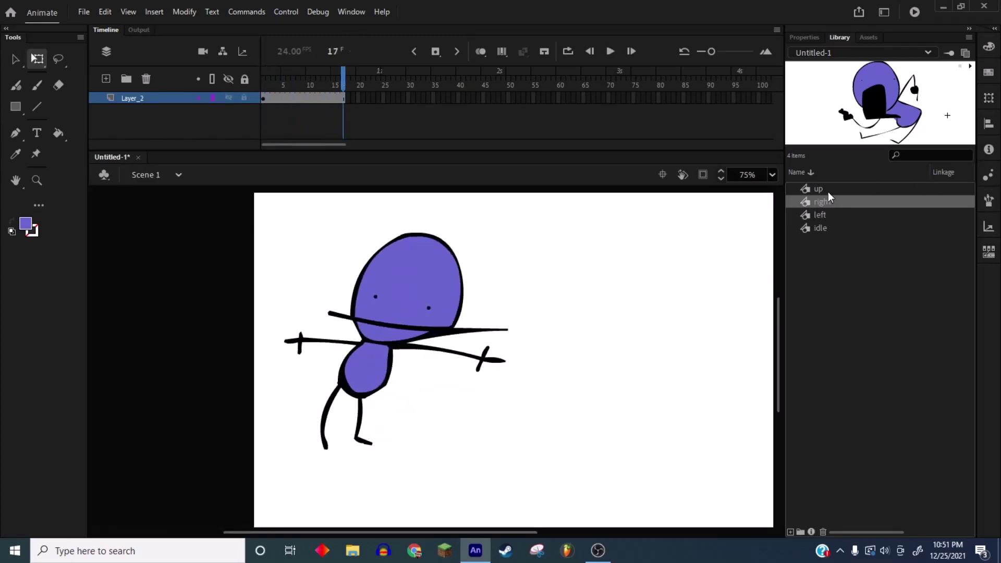
right_click(828, 191)
left_click(876, 270)
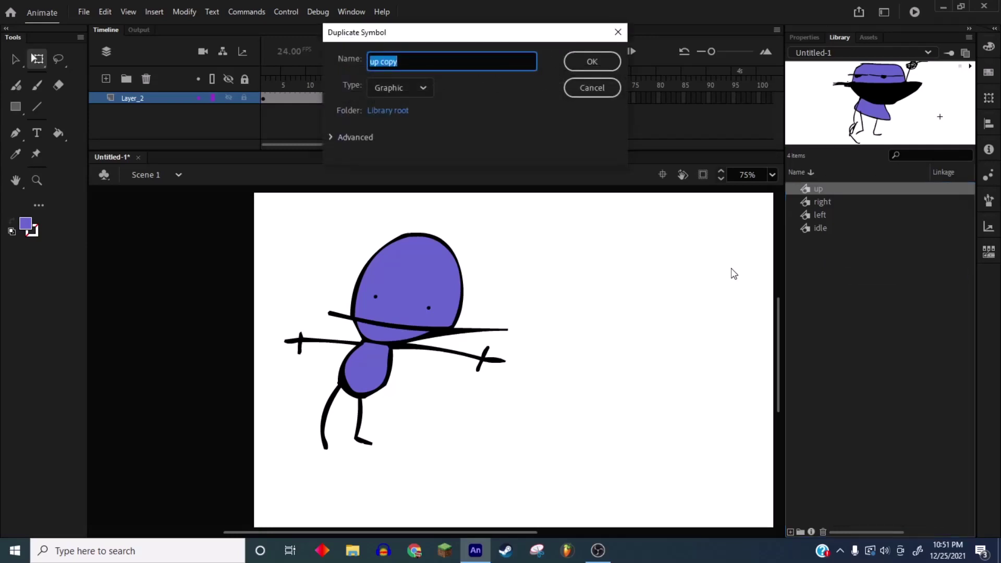
type("down")
key("Return")
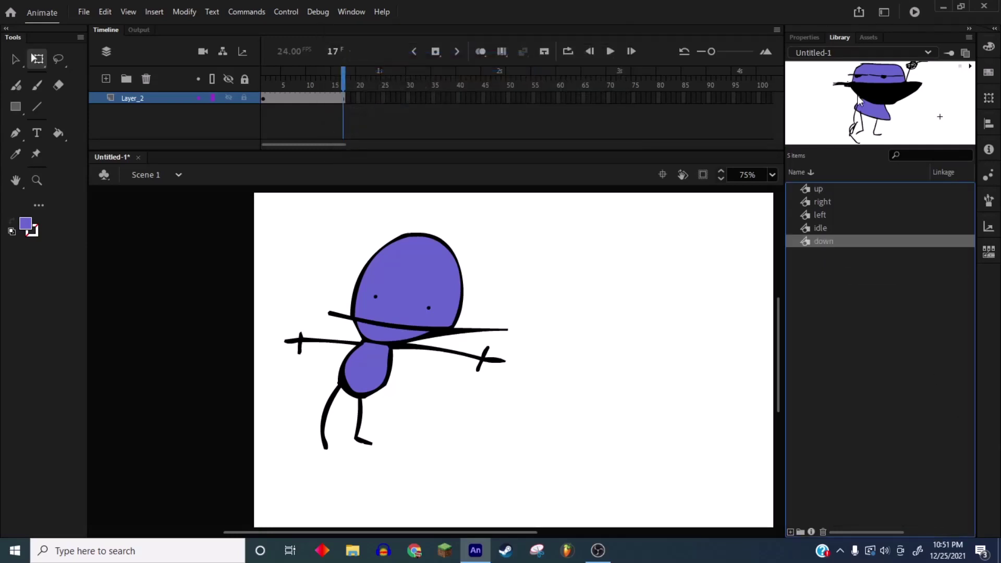
Step: In the 'down' symbol, outline and lock the old layer, then add a new layer
double_click(859, 101)
left_click(249, 99)
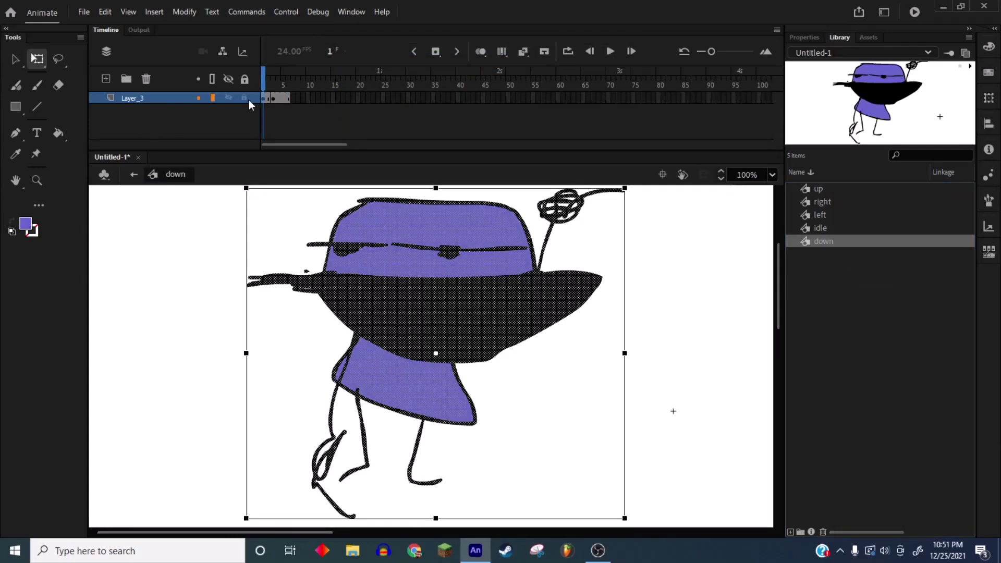
left_click(213, 98)
left_click(244, 98)
left_click(106, 78)
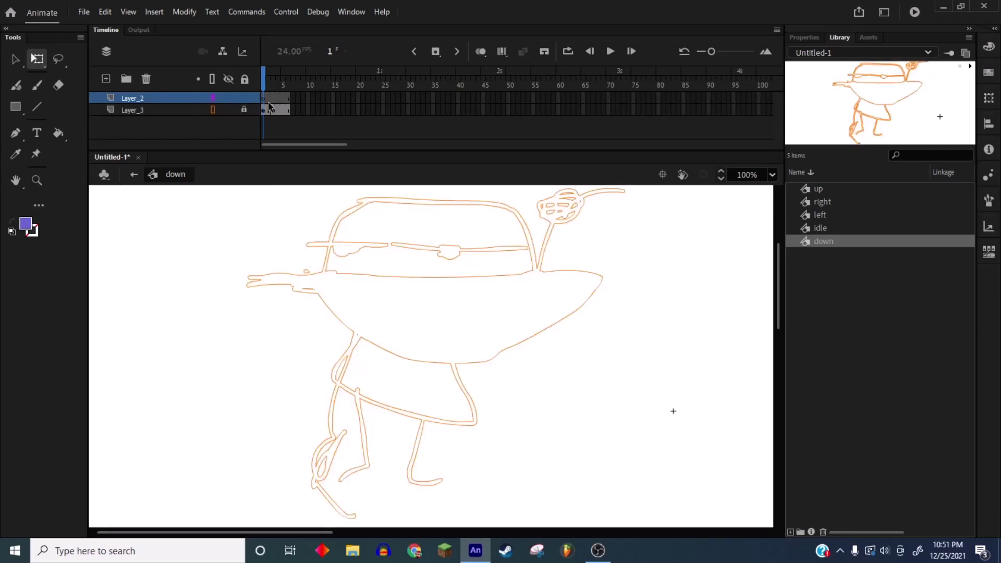
Step: Brush a black round head with a wavy mouth and two eyes
left_click(37, 85)
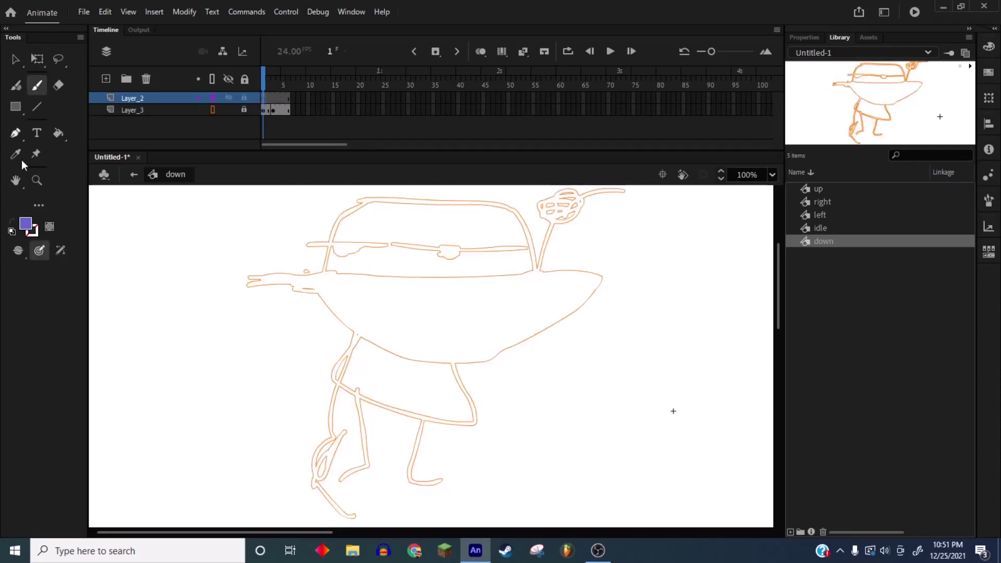
left_click(28, 227)
left_click(78, 271)
mouse_move(396, 456)
left_mouse_down()
mouse_move(405, 304)
mouse_move(469, 447)
mouse_move(406, 457)
left_mouse_up()
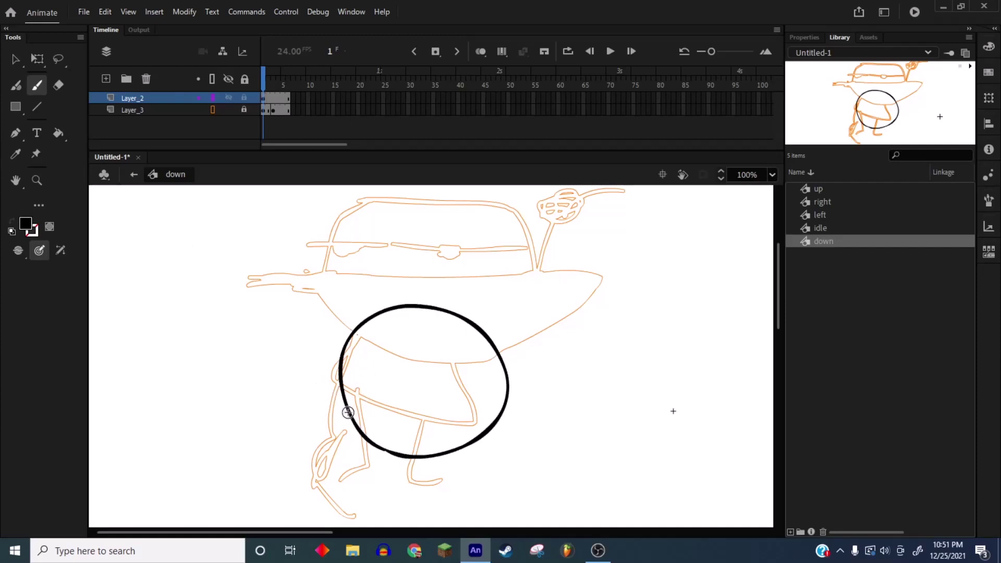
mouse_move(334, 426)
left_mouse_down()
mouse_move(413, 402)
mouse_move(487, 441)
mouse_move(347, 433)
left_mouse_up()
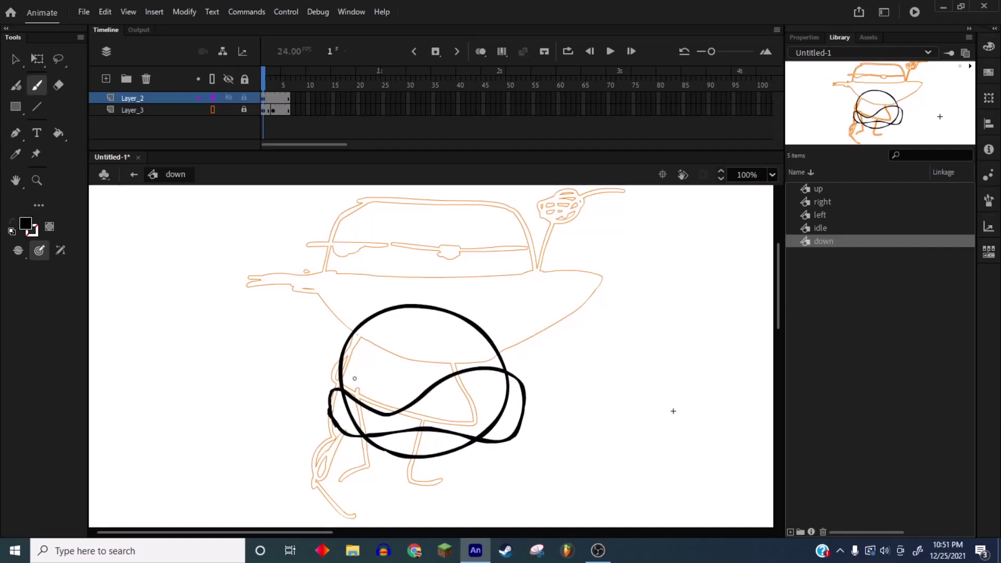
left_click_drag(373, 357, 350, 378)
left_click_drag(427, 362, 429, 373)
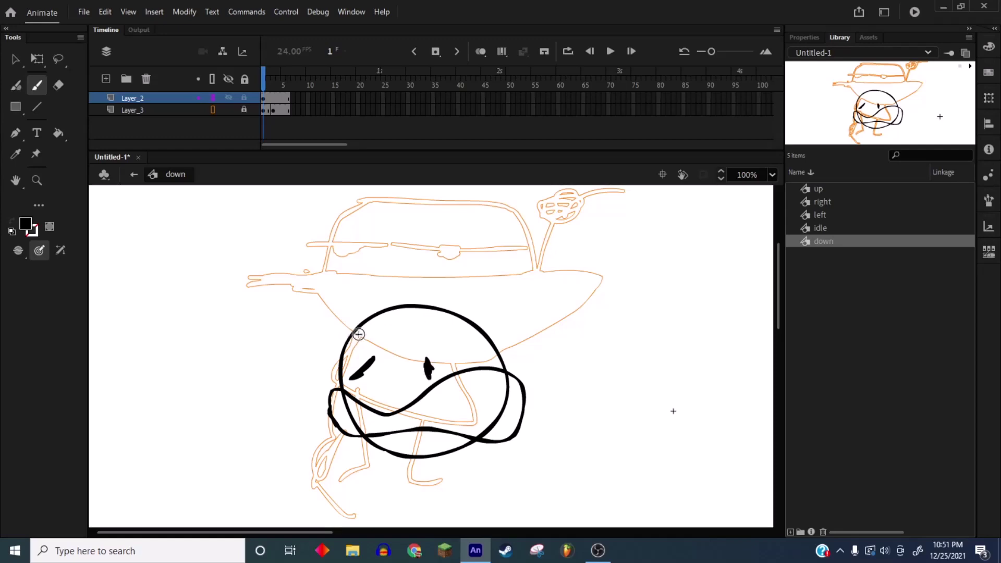
Step: Brush the pointed arm, long arm, overhead arc and curling limb strokes
mouse_move(369, 315)
left_mouse_down()
mouse_move(339, 245)
mouse_move(329, 400)
left_mouse_up()
mouse_move(313, 269)
left_mouse_down()
mouse_move(297, 292)
mouse_move(265, 236)
mouse_move(193, 232)
left_mouse_up()
left_click_drag(307, 279, 232, 456)
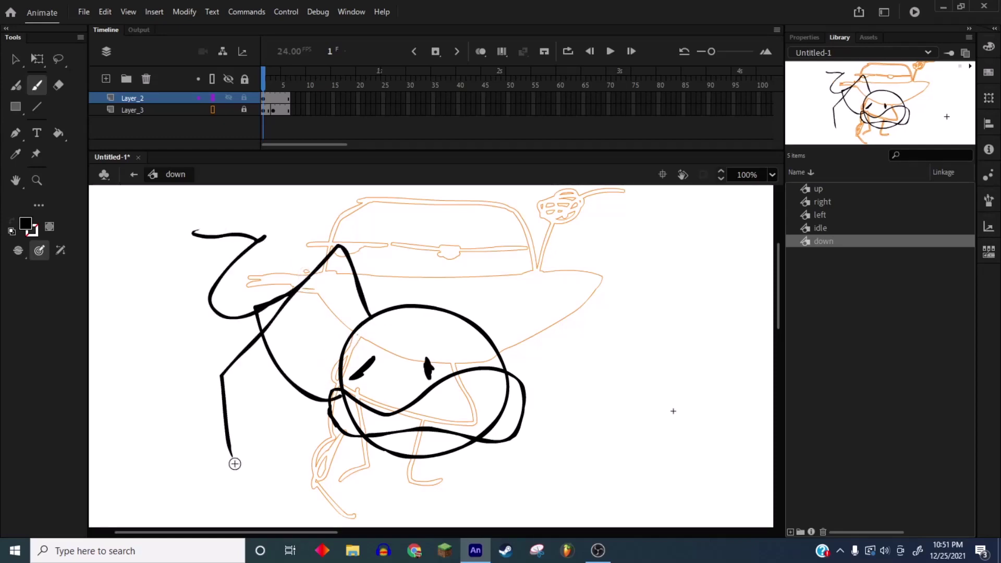
mouse_move(376, 313)
left_mouse_down()
mouse_move(572, 324)
mouse_move(634, 293)
left_mouse_up()
left_click_drag(574, 319, 583, 238)
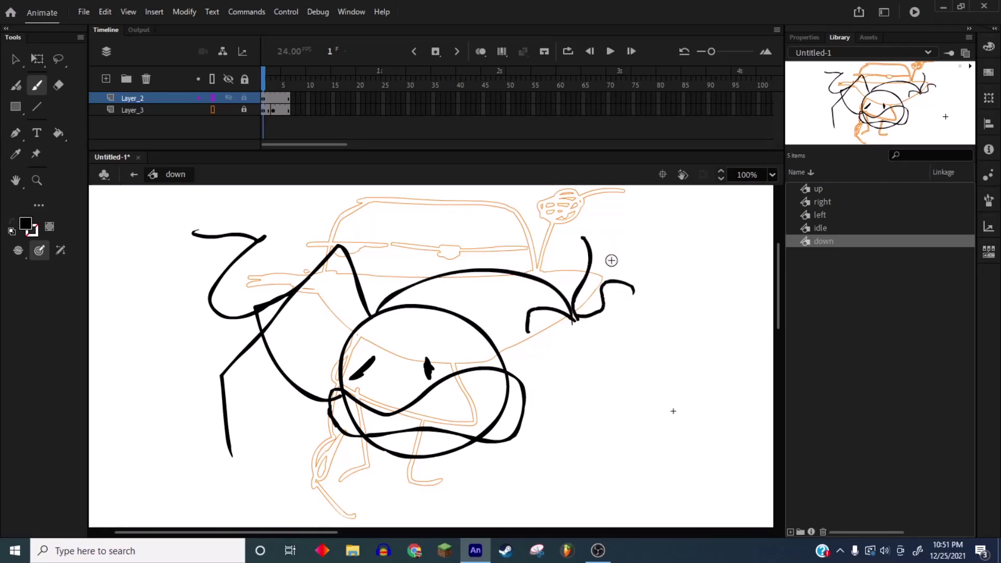
left_click_drag(572, 316, 572, 363)
mouse_move(344, 394)
left_mouse_down()
mouse_move(284, 469)
mouse_move(273, 439)
mouse_move(279, 382)
left_mouse_up()
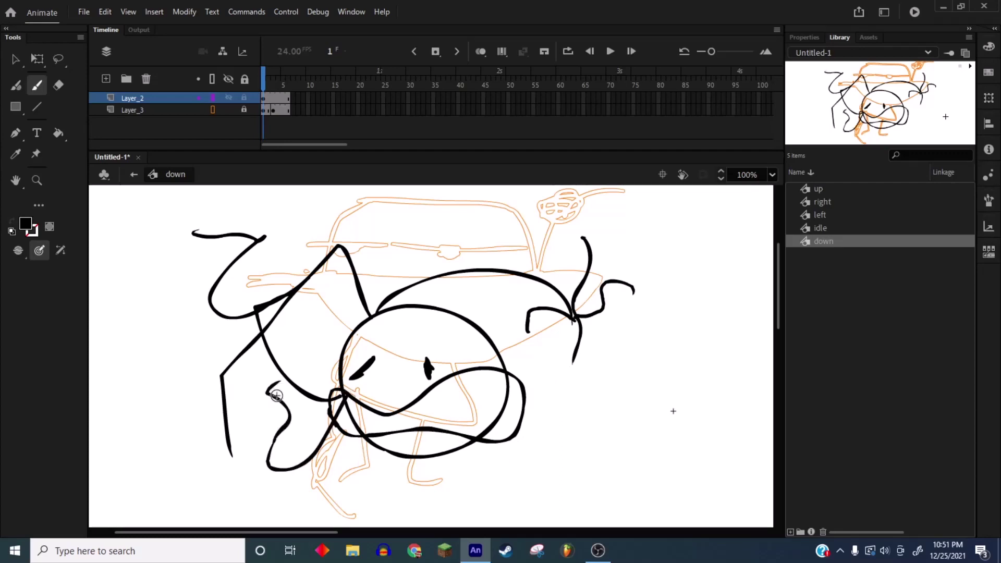
mouse_move(301, 413)
left_mouse_down()
mouse_move(276, 444)
mouse_move(259, 419)
left_mouse_up()
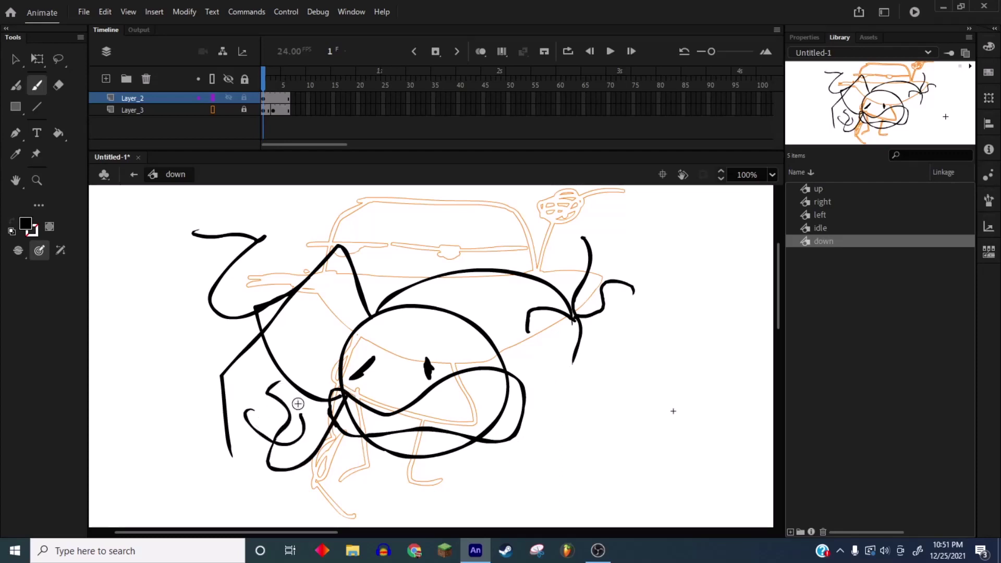
Step: Fill the down pose's mouth solid black
left_click(57, 132)
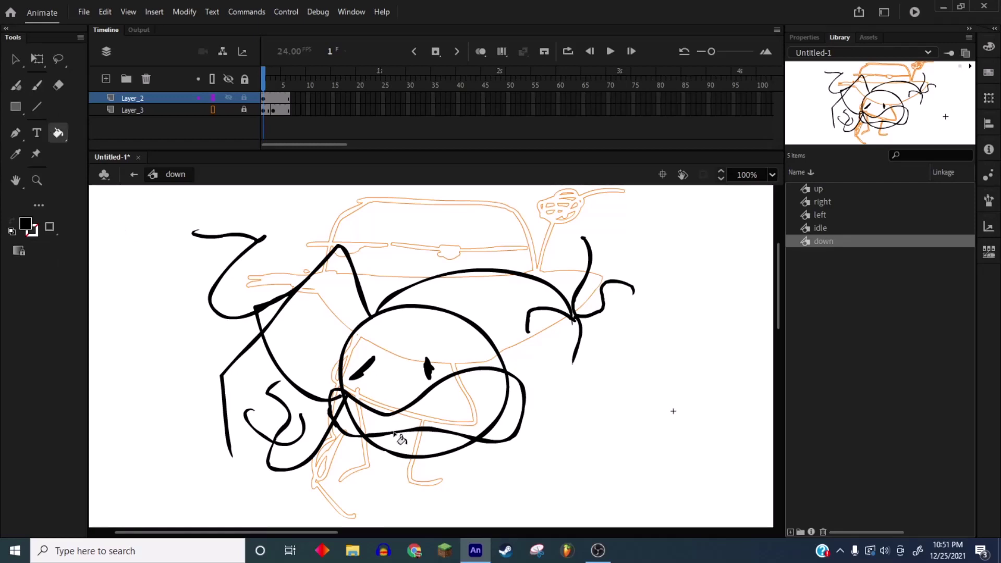
left_click(375, 425)
left_click(346, 420)
left_click(340, 401)
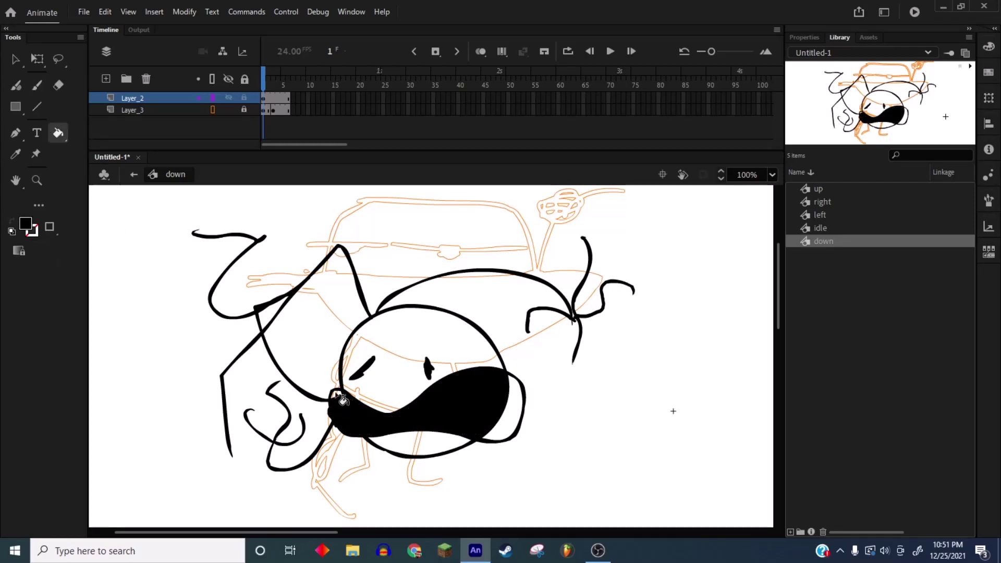
left_click(512, 423)
Step: Fill the round head, pointed hat and area under the mouth purple
left_click(840, 191)
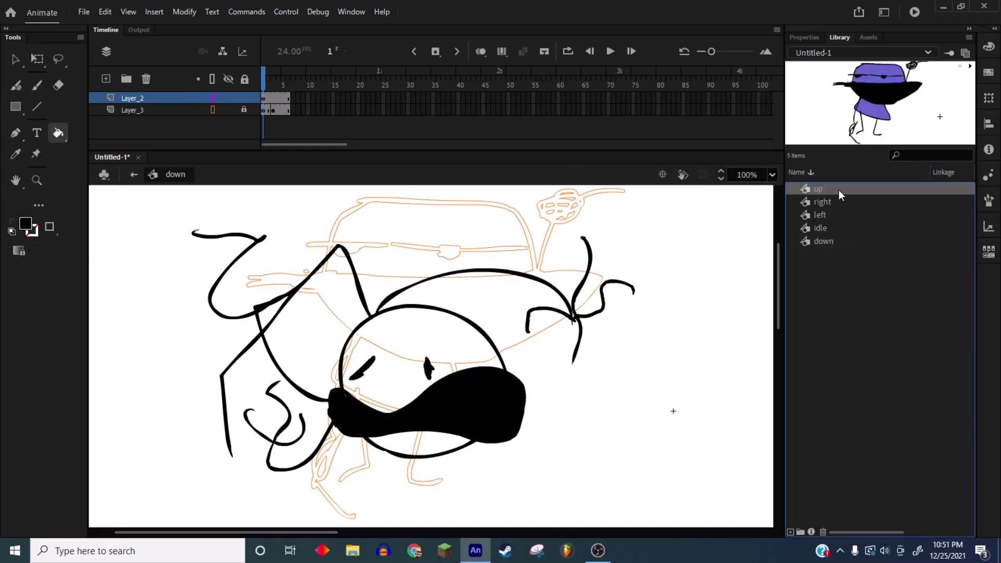
left_click(25, 223)
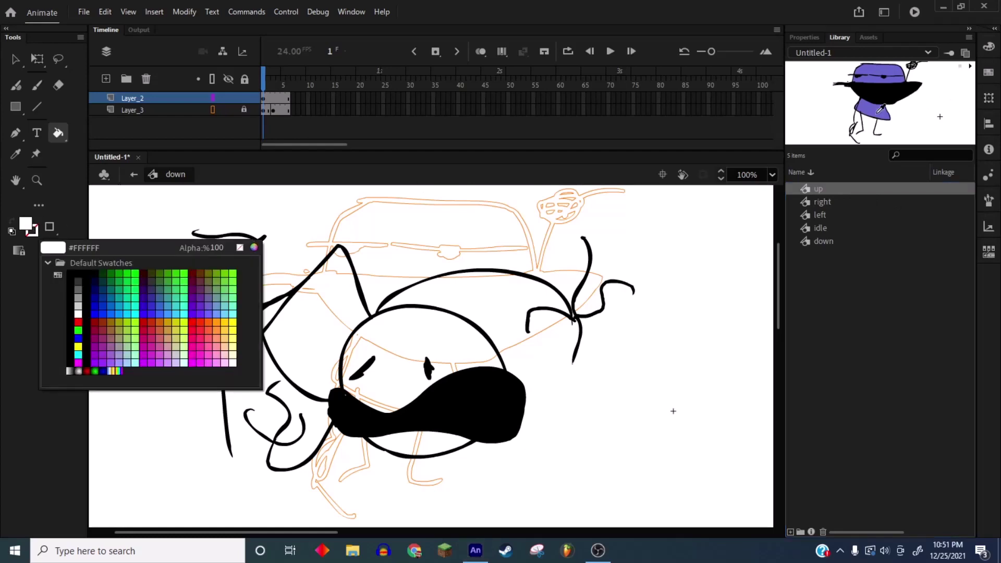
left_click(869, 112)
left_click(409, 356)
left_click(297, 331)
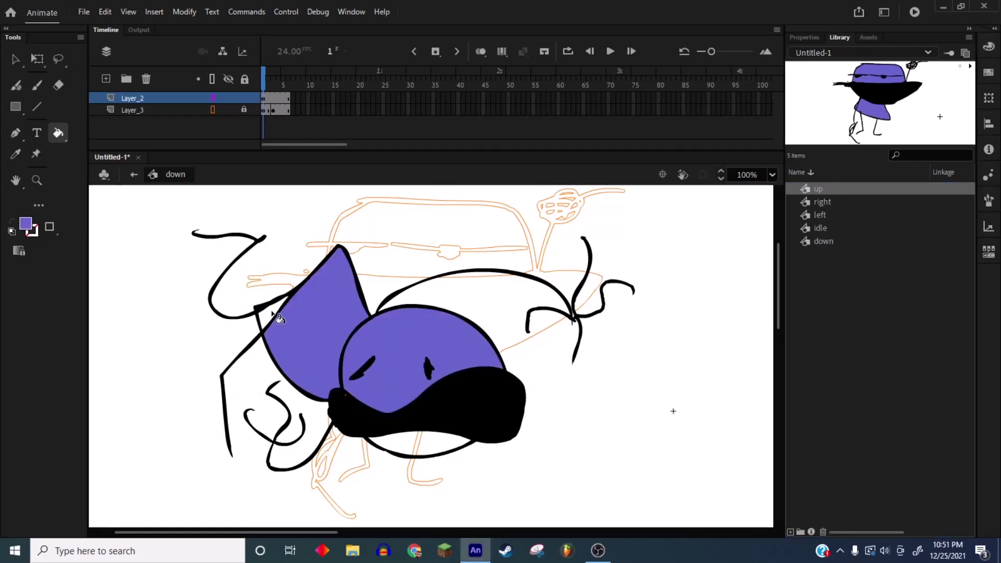
left_click(410, 457)
Step: Set the Brush to black with Use Pressure turned on
left_click(39, 85)
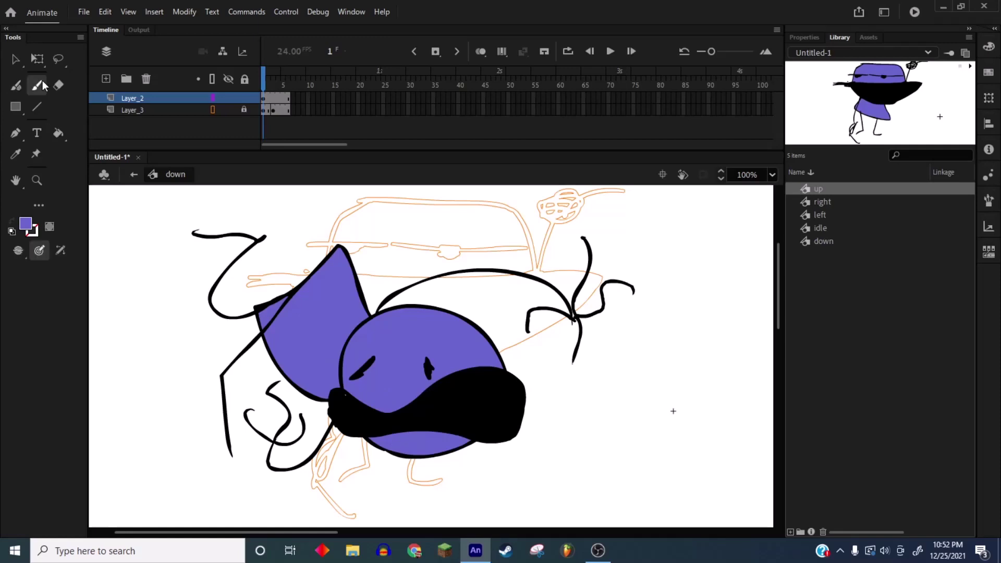
left_click(25, 223)
left_click(74, 267)
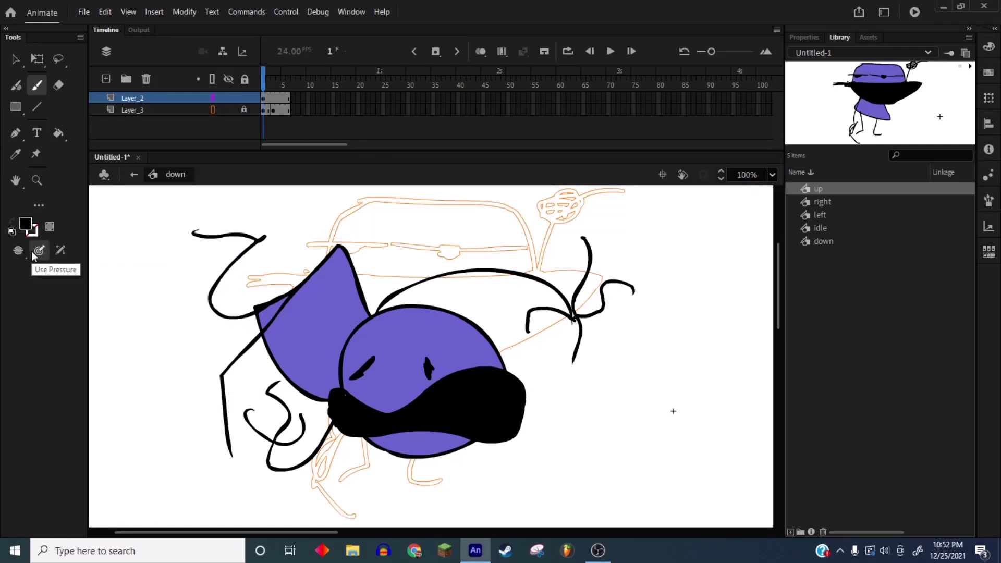
left_click(32, 253)
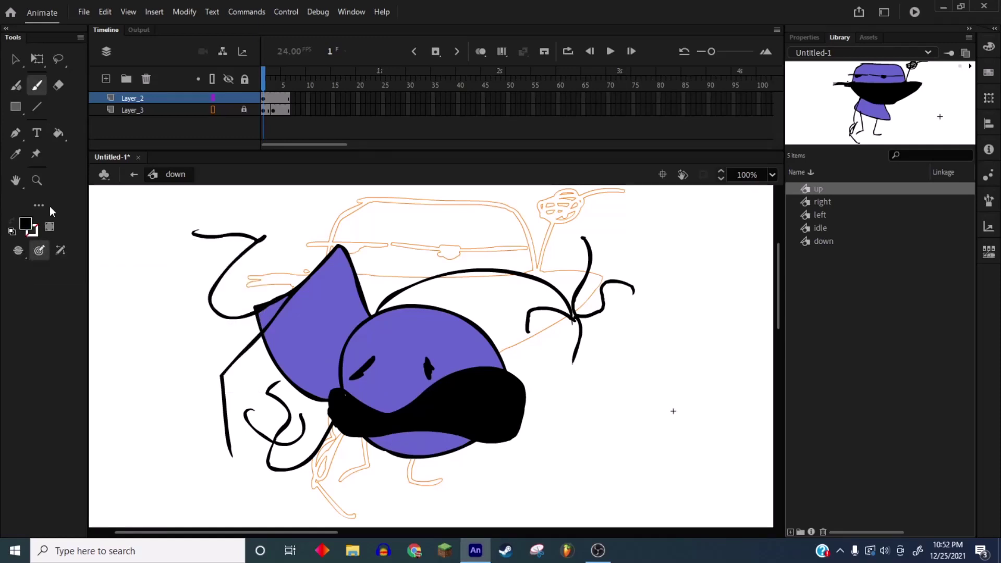
Step: Nudge frame 3's drawing up and right and smooth its strokes
left_click(273, 98)
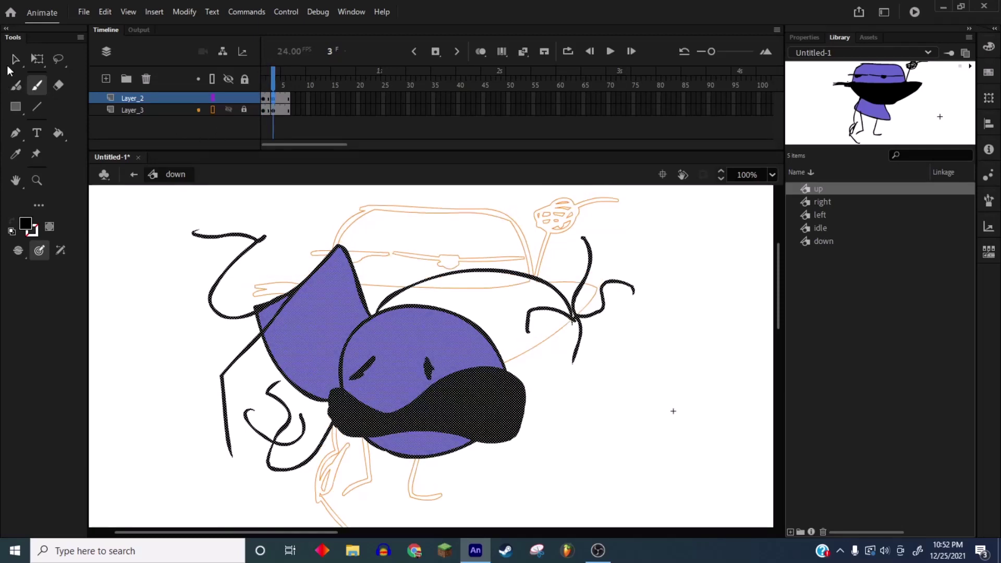
left_click(15, 59)
left_click_drag(389, 320, 398, 307)
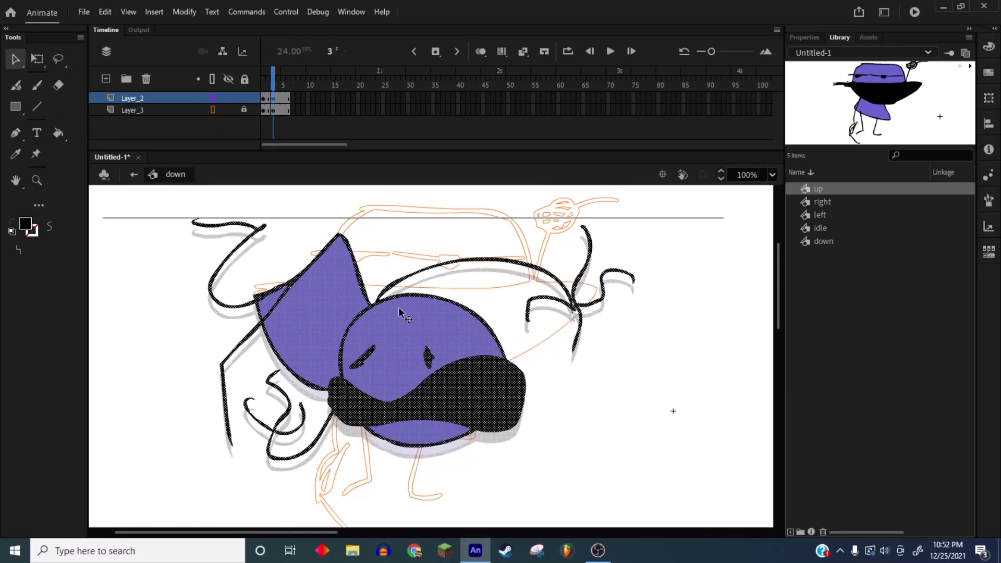
left_click(49, 229)
Step: Lower frame 3's drawing by about 70 px and check the frames
left_click(266, 109)
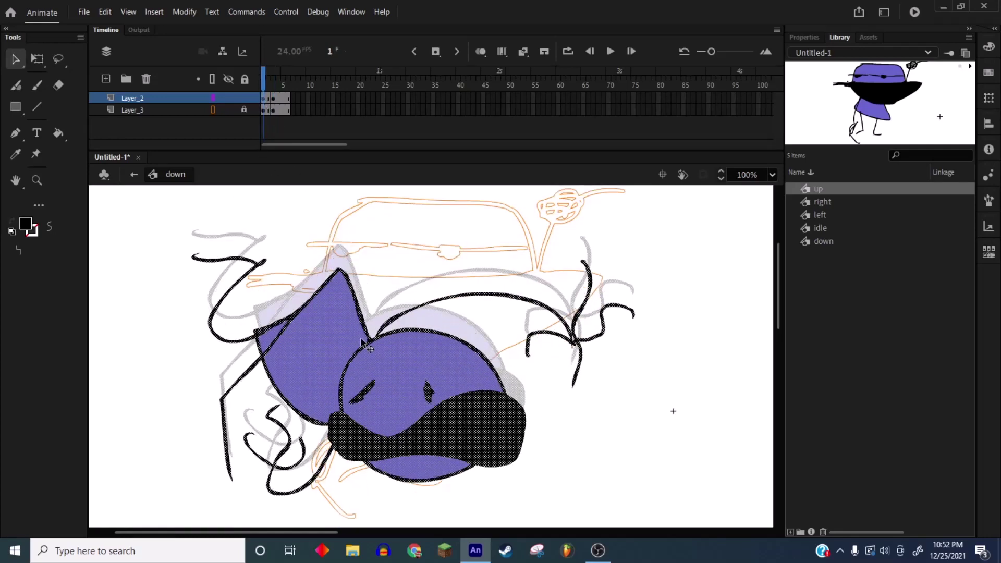
left_click(274, 90)
left_click(275, 101)
left_click(384, 296)
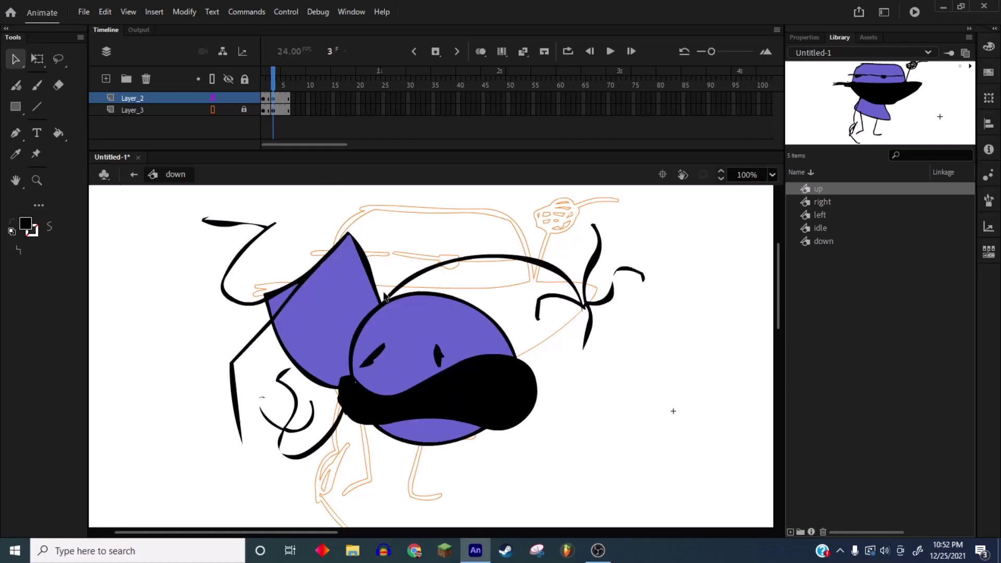
left_click(266, 98)
left_click(274, 98)
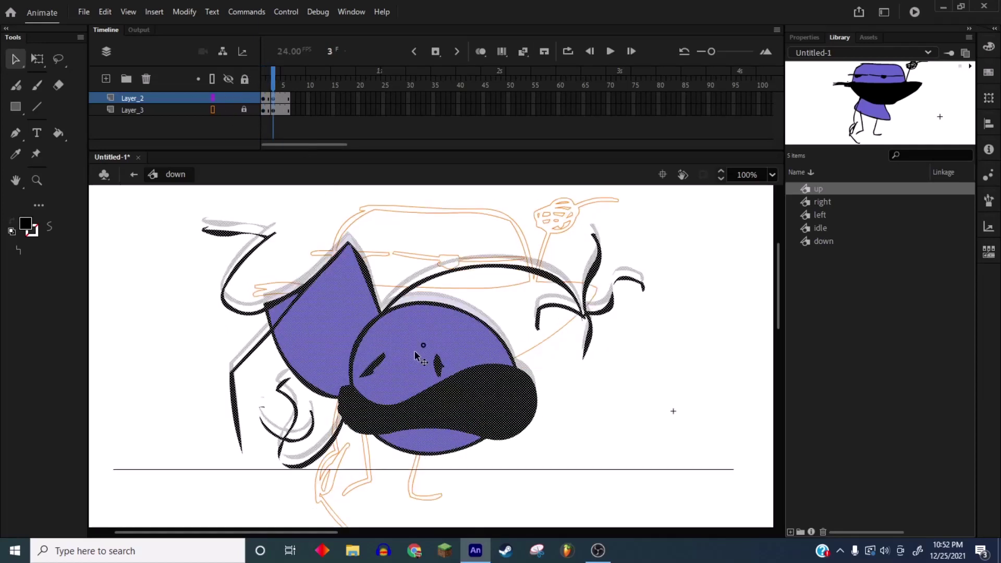
left_click_drag(413, 335, 415, 371)
left_click(264, 86)
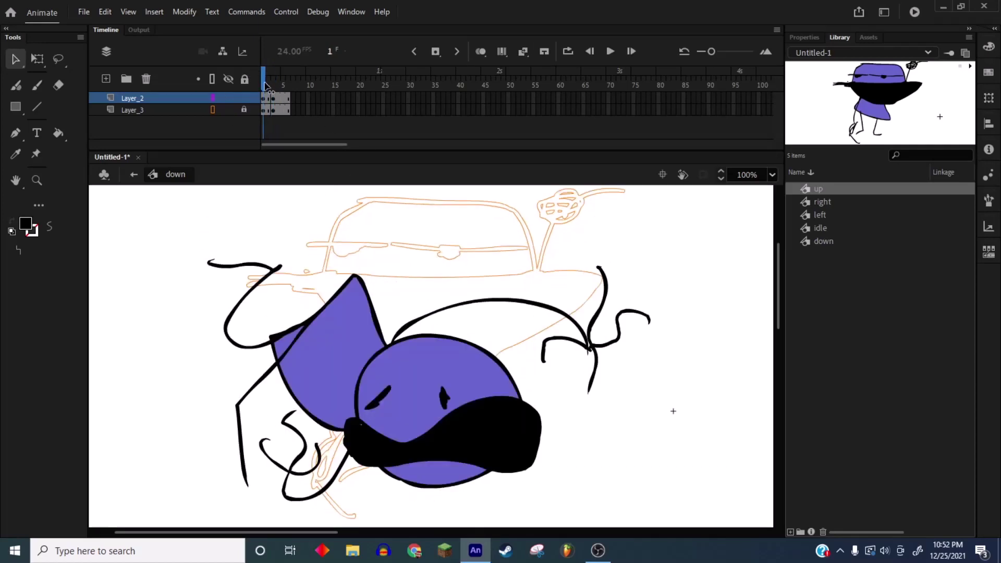
left_click(288, 86)
Step: Delete reference layer Layer_3, return to Scene 1 and play the animation
left_click(156, 111)
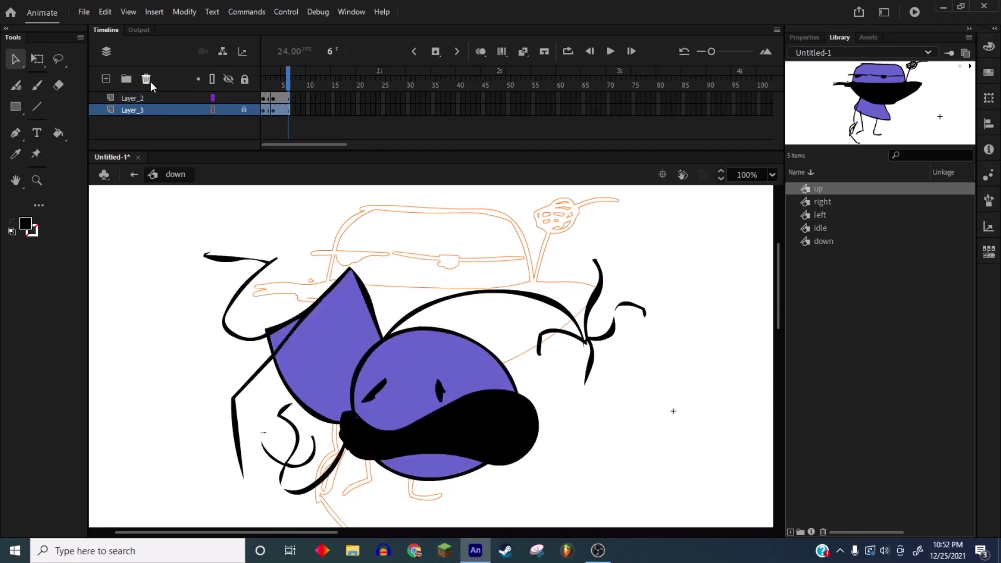
left_click(146, 79)
left_click(133, 174)
key("Return")
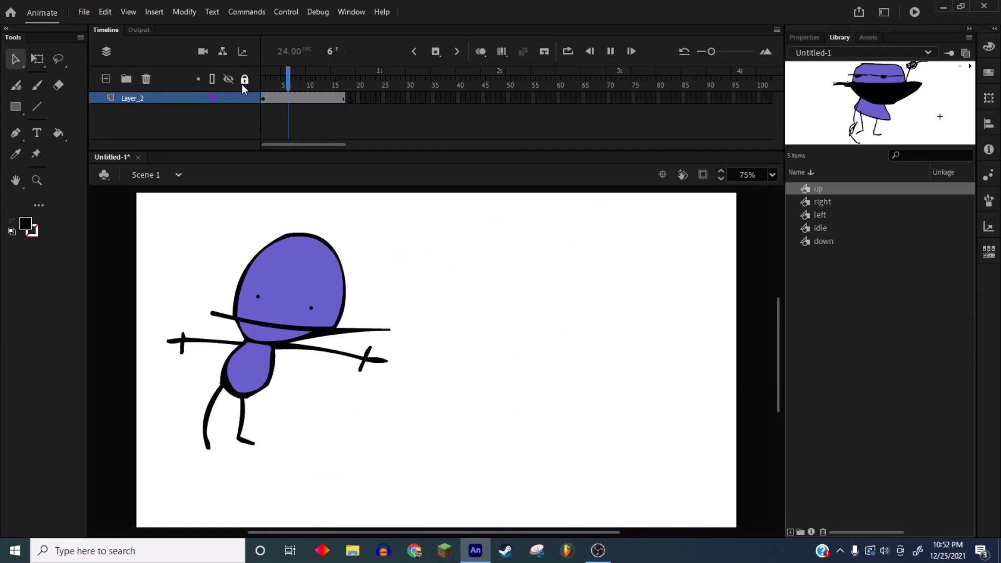
Step: Select all five pose symbols in the Library
left_click(840, 280)
mouse_move(841, 280)
left_mouse_down()
mouse_move(853, 188)
mouse_move(843, 193)
mouse_move(848, 313)
left_mouse_up()
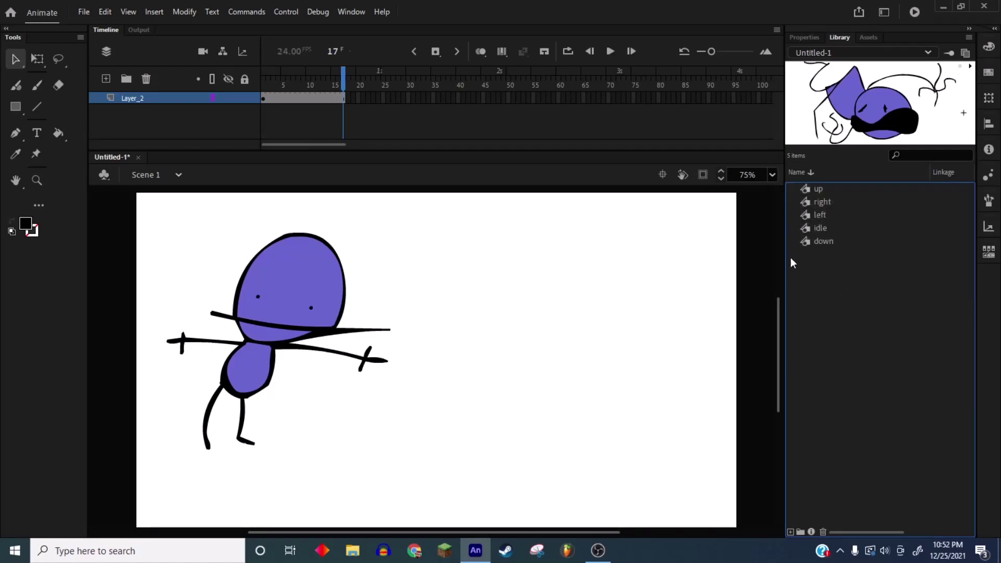
left_click_drag(791, 263, 840, 186)
right_click(837, 189)
Step: Generate a sprite sheet from the poses, save it as 'Splidge', and export
left_click(893, 358)
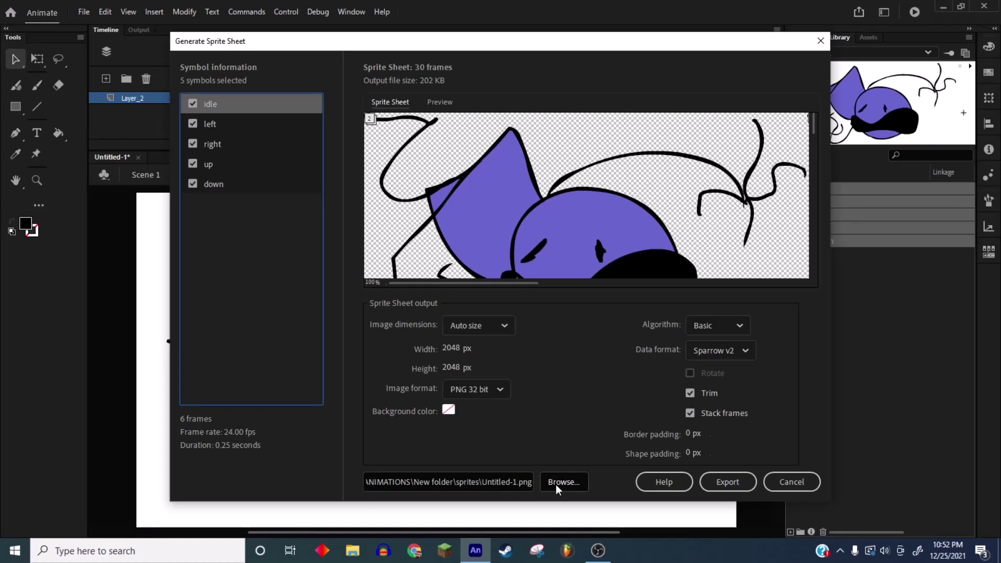
left_click(555, 484)
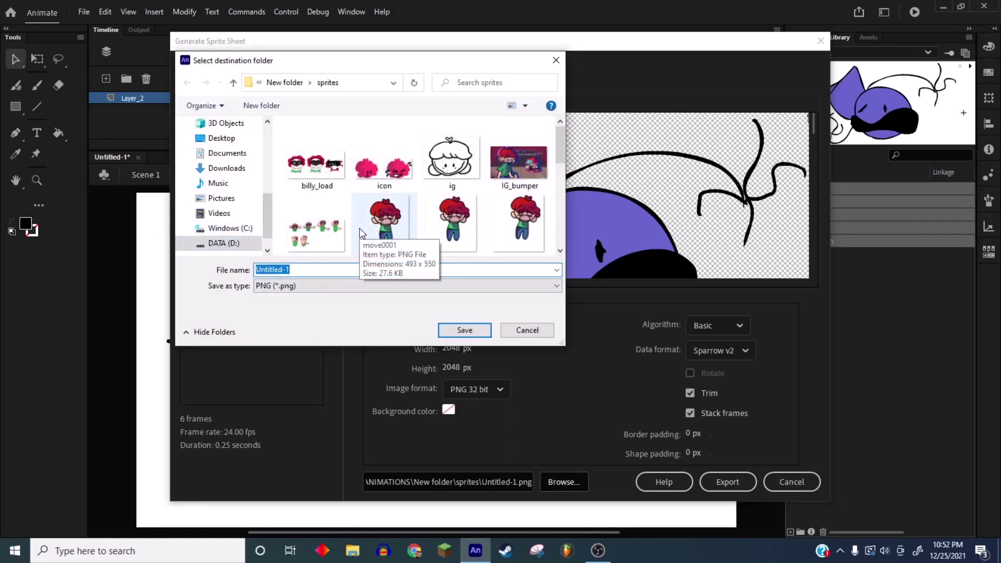
type("Splidge")
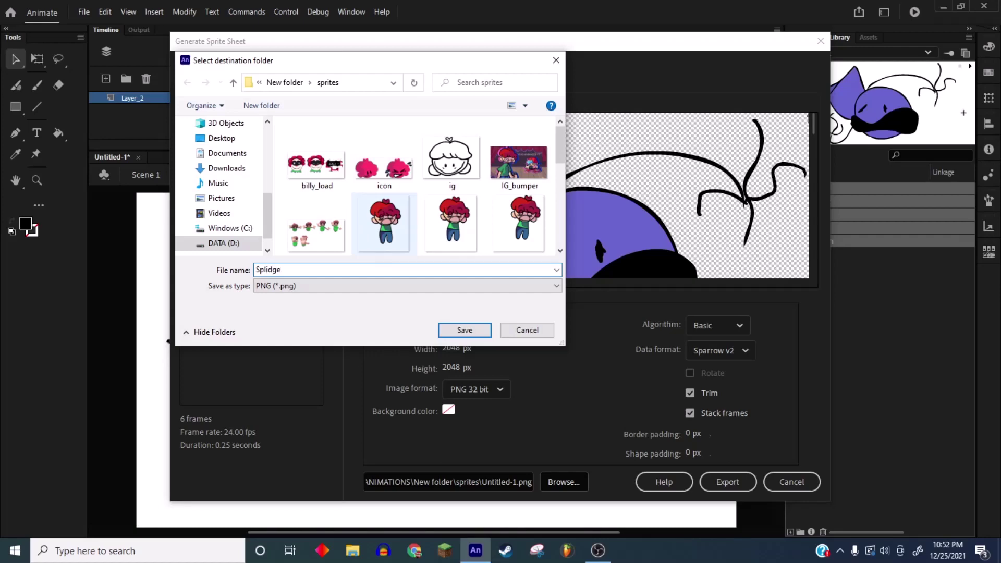
key("Return")
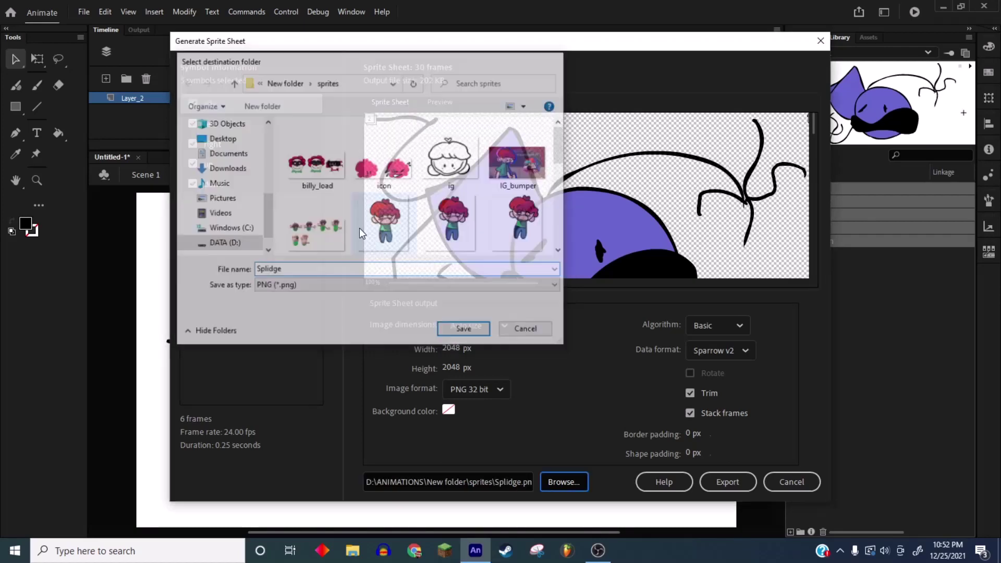
left_click(735, 482)
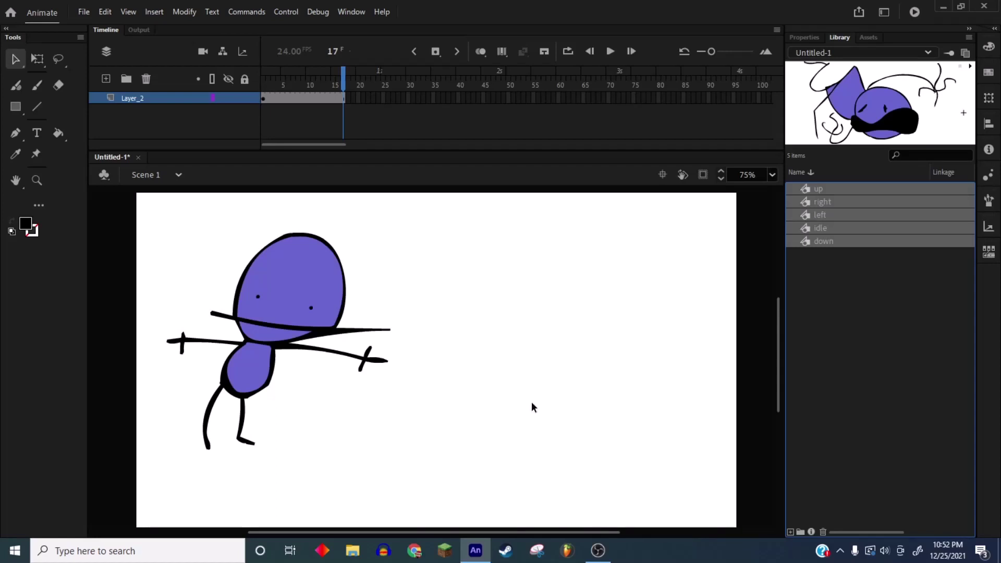
Step: Import Splidge.png onto the stage and inspect it at 50% zoom
left_click(352, 550)
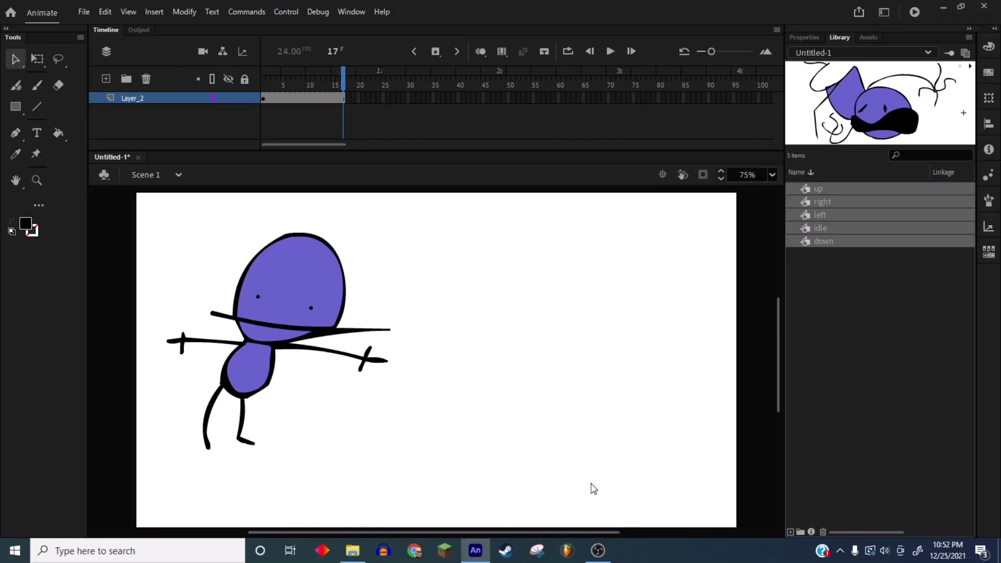
left_click_drag(672, 356, 405, 408)
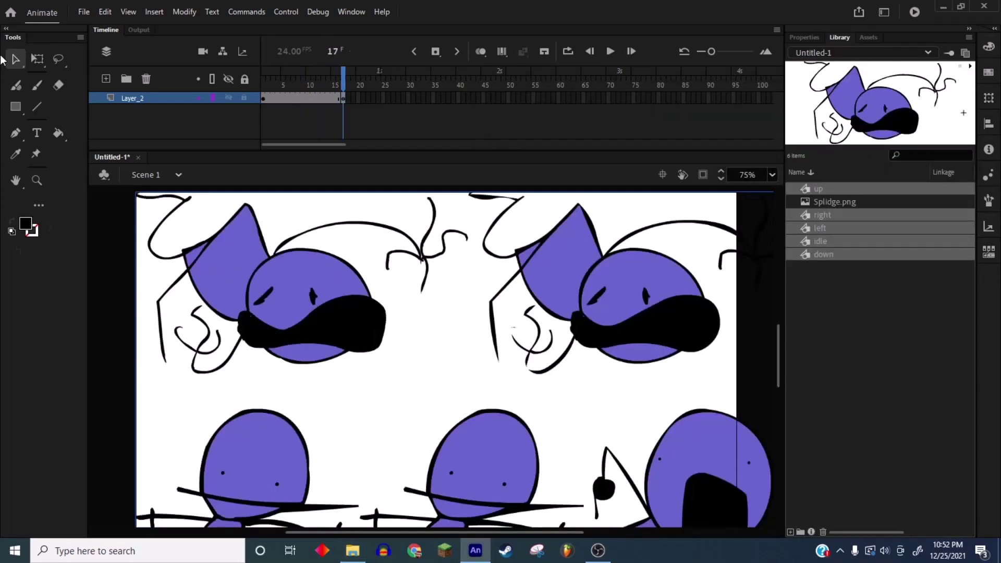
left_click(773, 174)
left_click(800, 266)
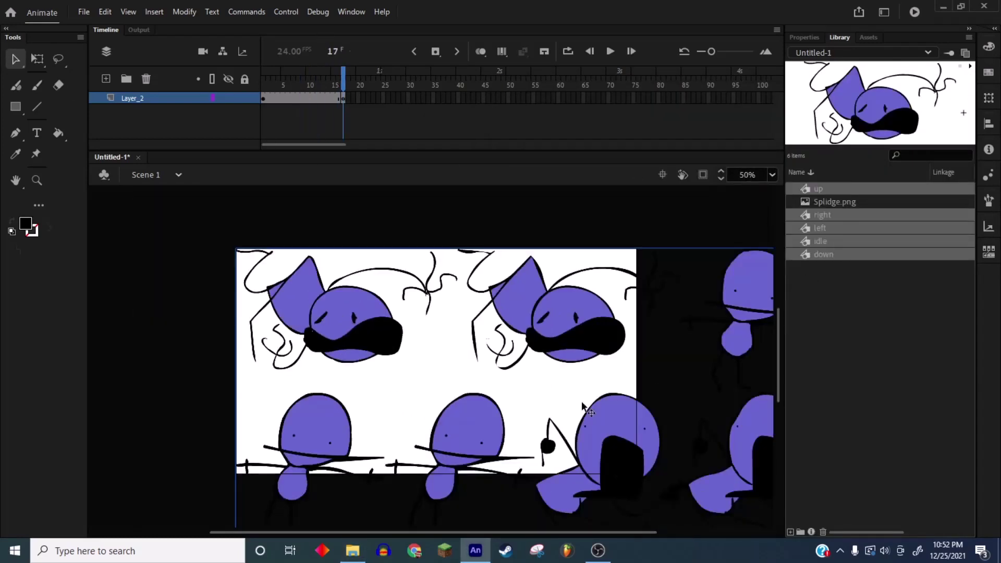
mouse_move(574, 414)
left_mouse_down()
mouse_move(464, 331)
mouse_move(490, 325)
left_mouse_up()
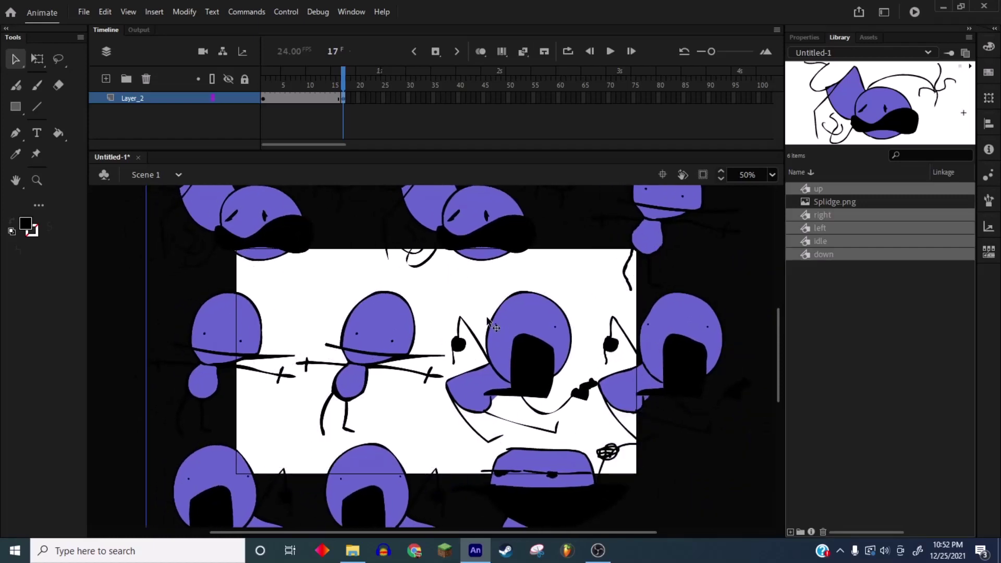
mouse_move(368, 364)
left_mouse_down()
mouse_move(397, 177)
mouse_move(508, 21)
left_mouse_up()
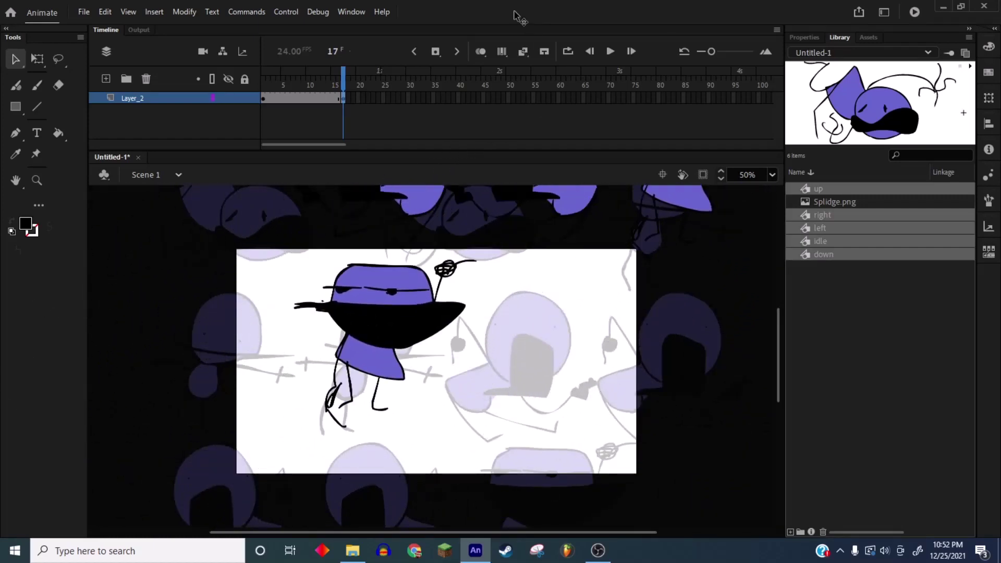
mouse_move(458, 347)
left_mouse_down()
mouse_move(456, 456)
mouse_move(439, 361)
left_mouse_up()
Step: Close the document without saving changes
left_click(987, 7)
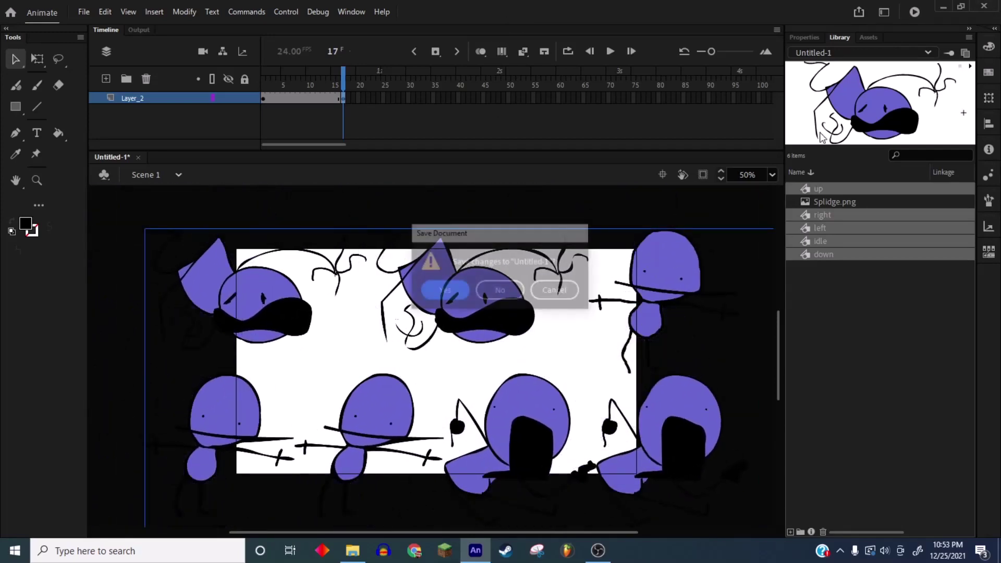
left_click(495, 285)
left_click(604, 560)
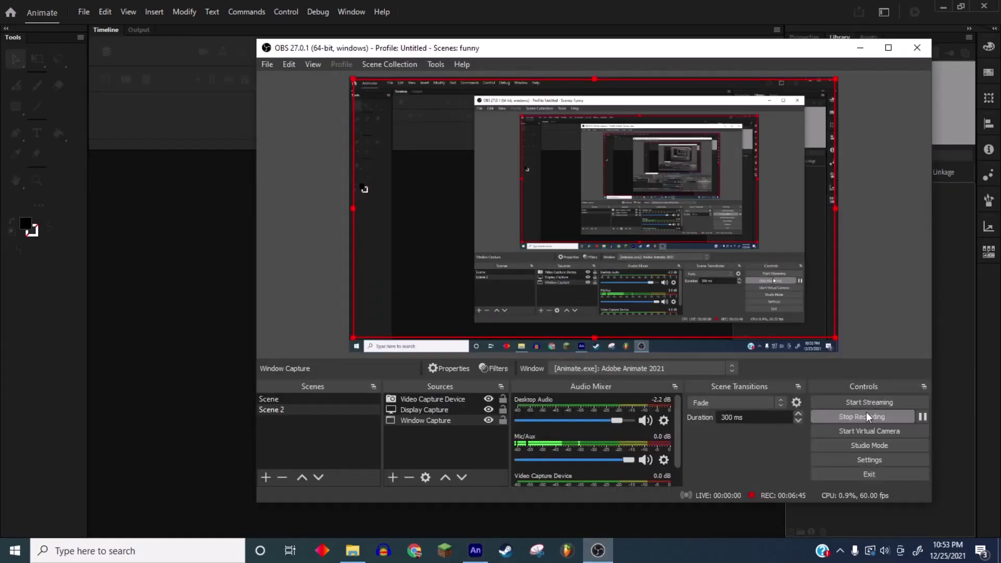